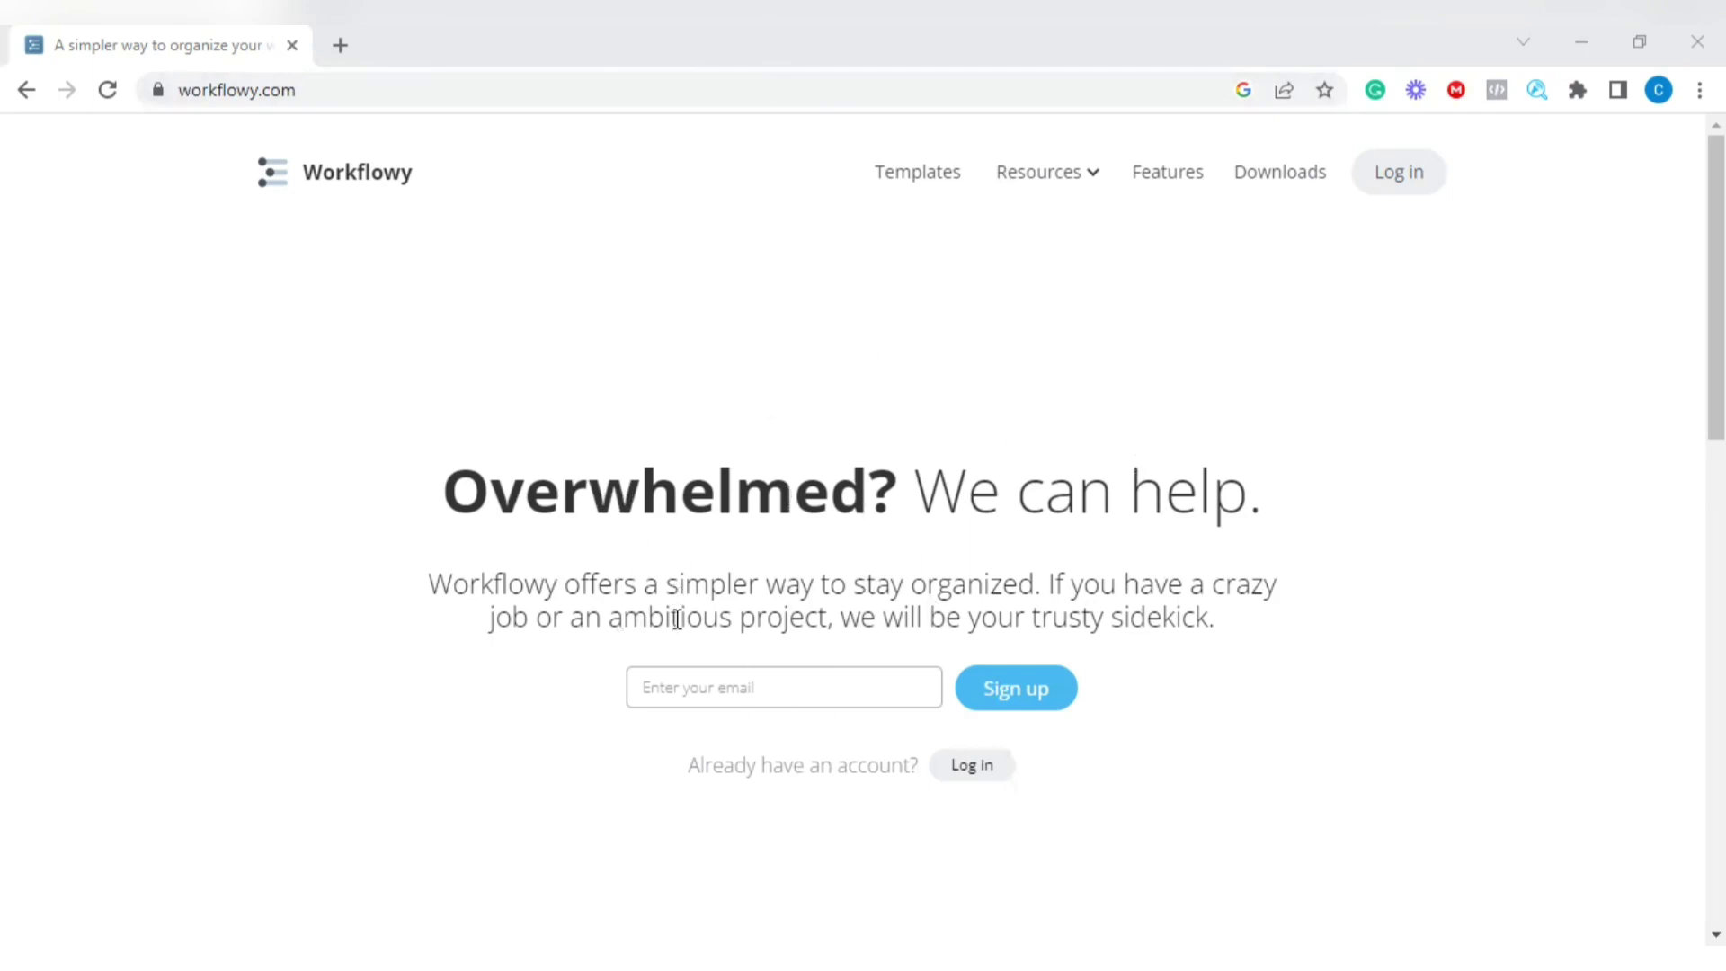
Step: Enter the user's e-mail address from the saved autofill suggestion and submit the Workflowy sign-up form
{"action": "left_click", "coordinate": [715, 688]}
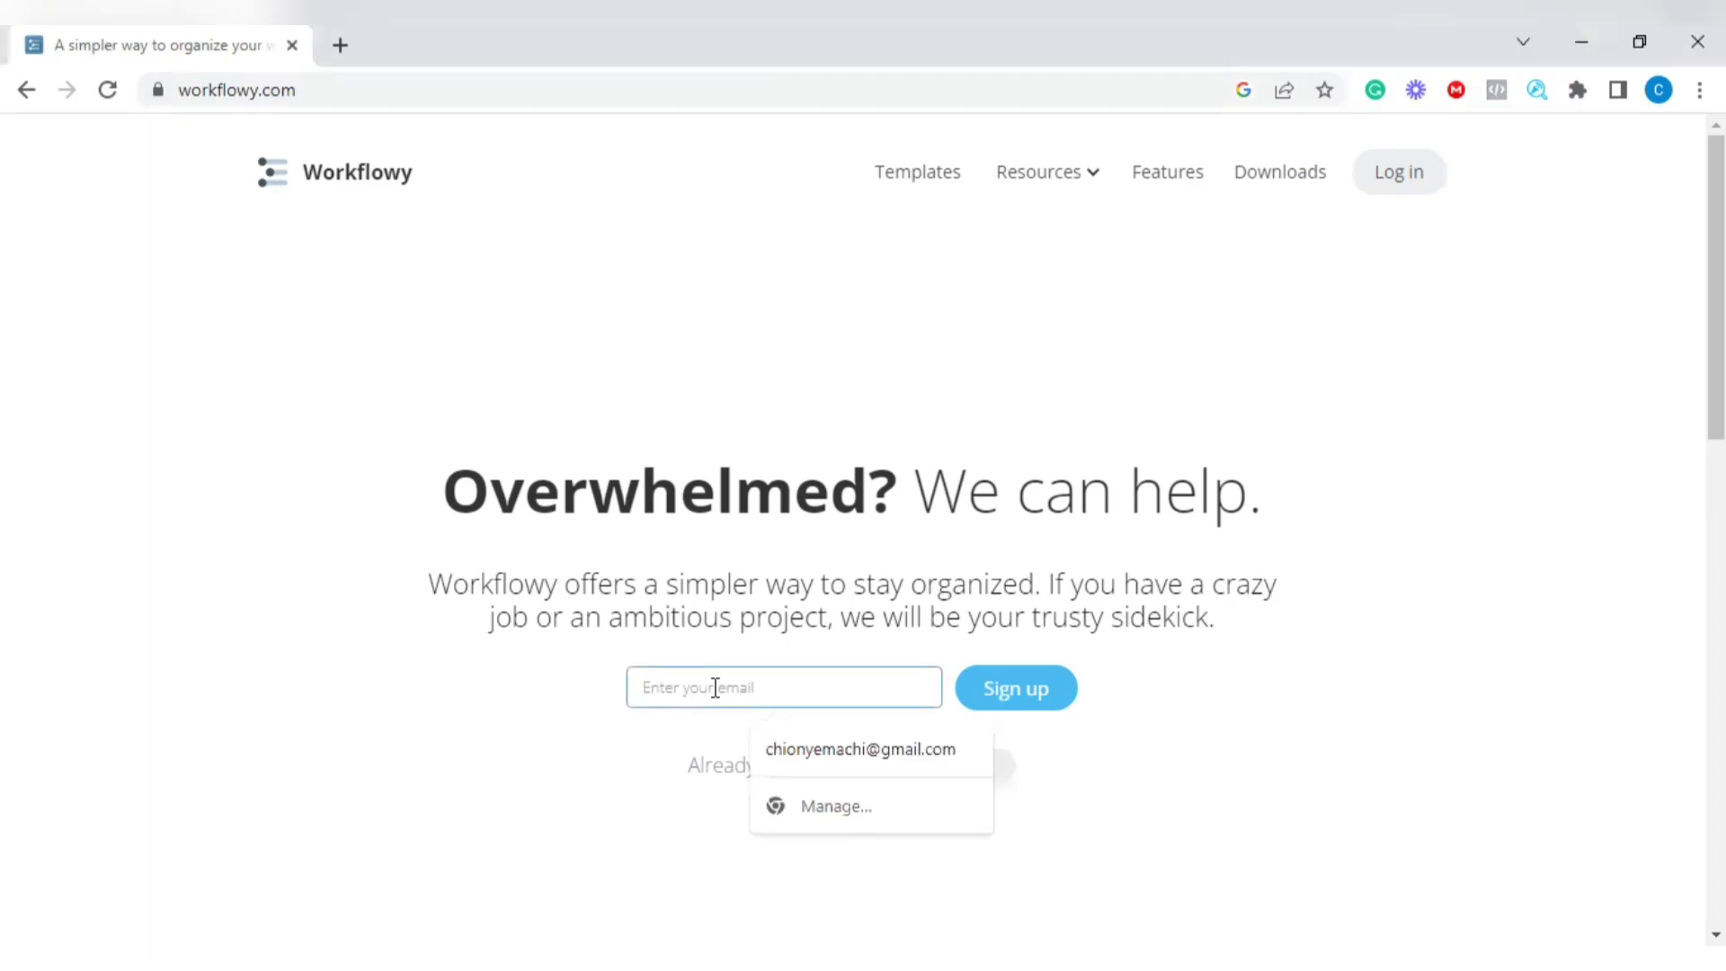
{"action": "type", "text": "chinyere"}
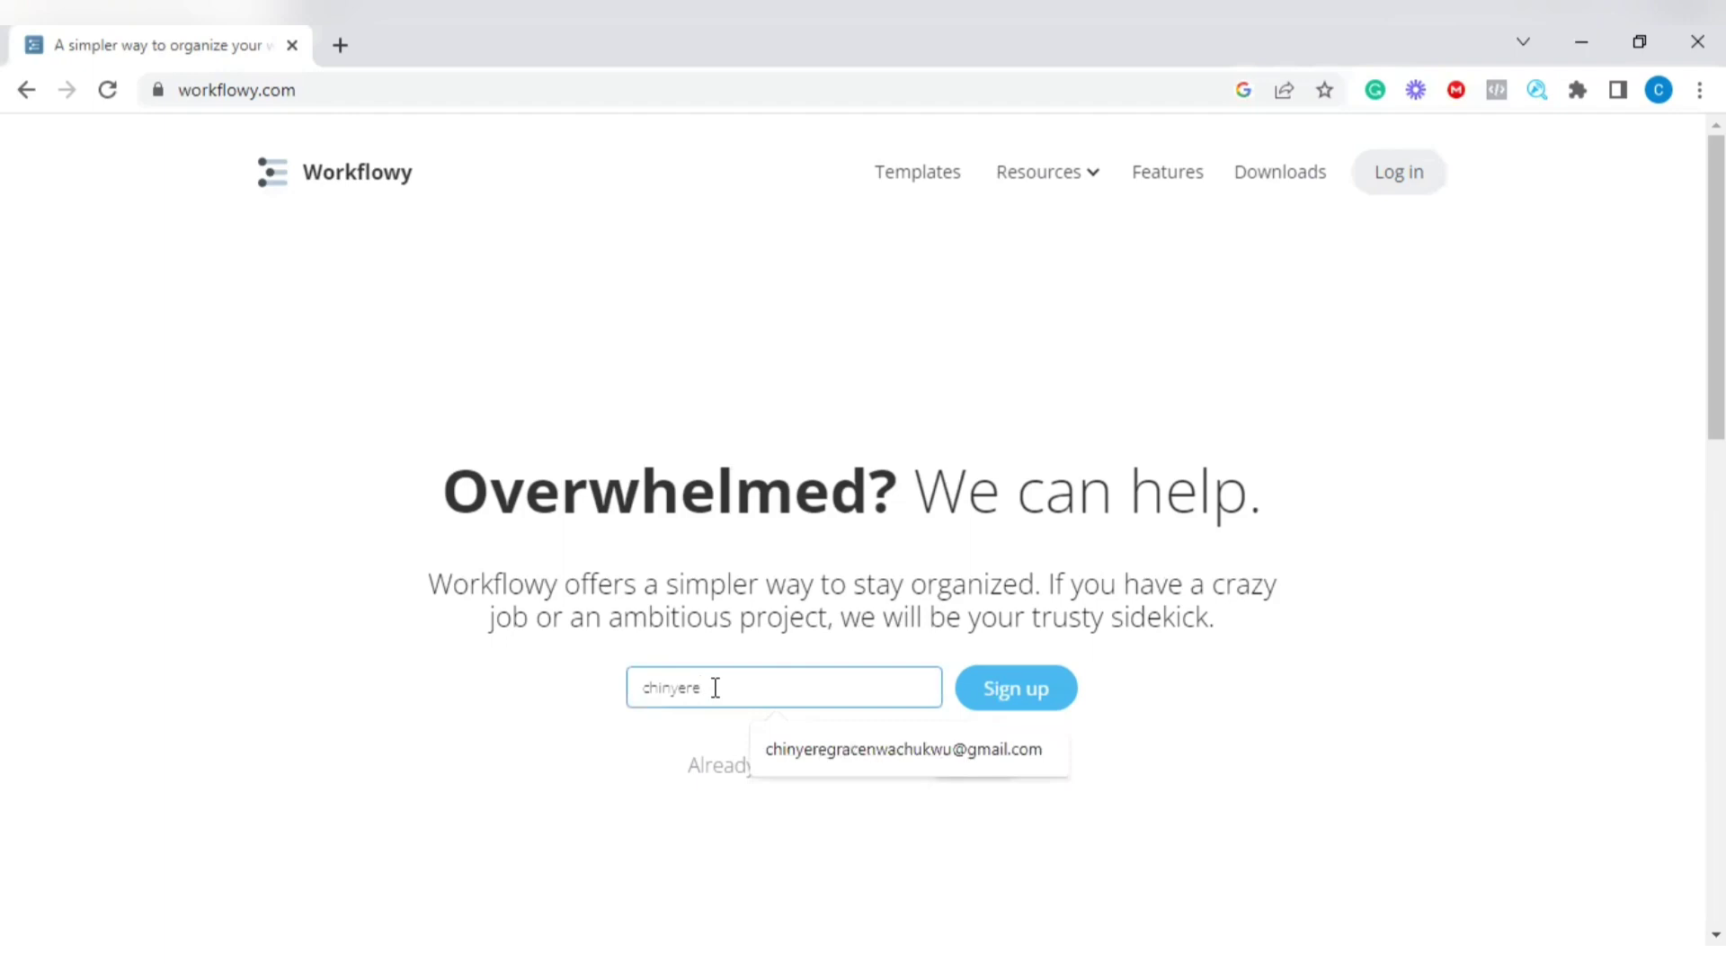
{"action": "left_click", "coordinate": [838, 757]}
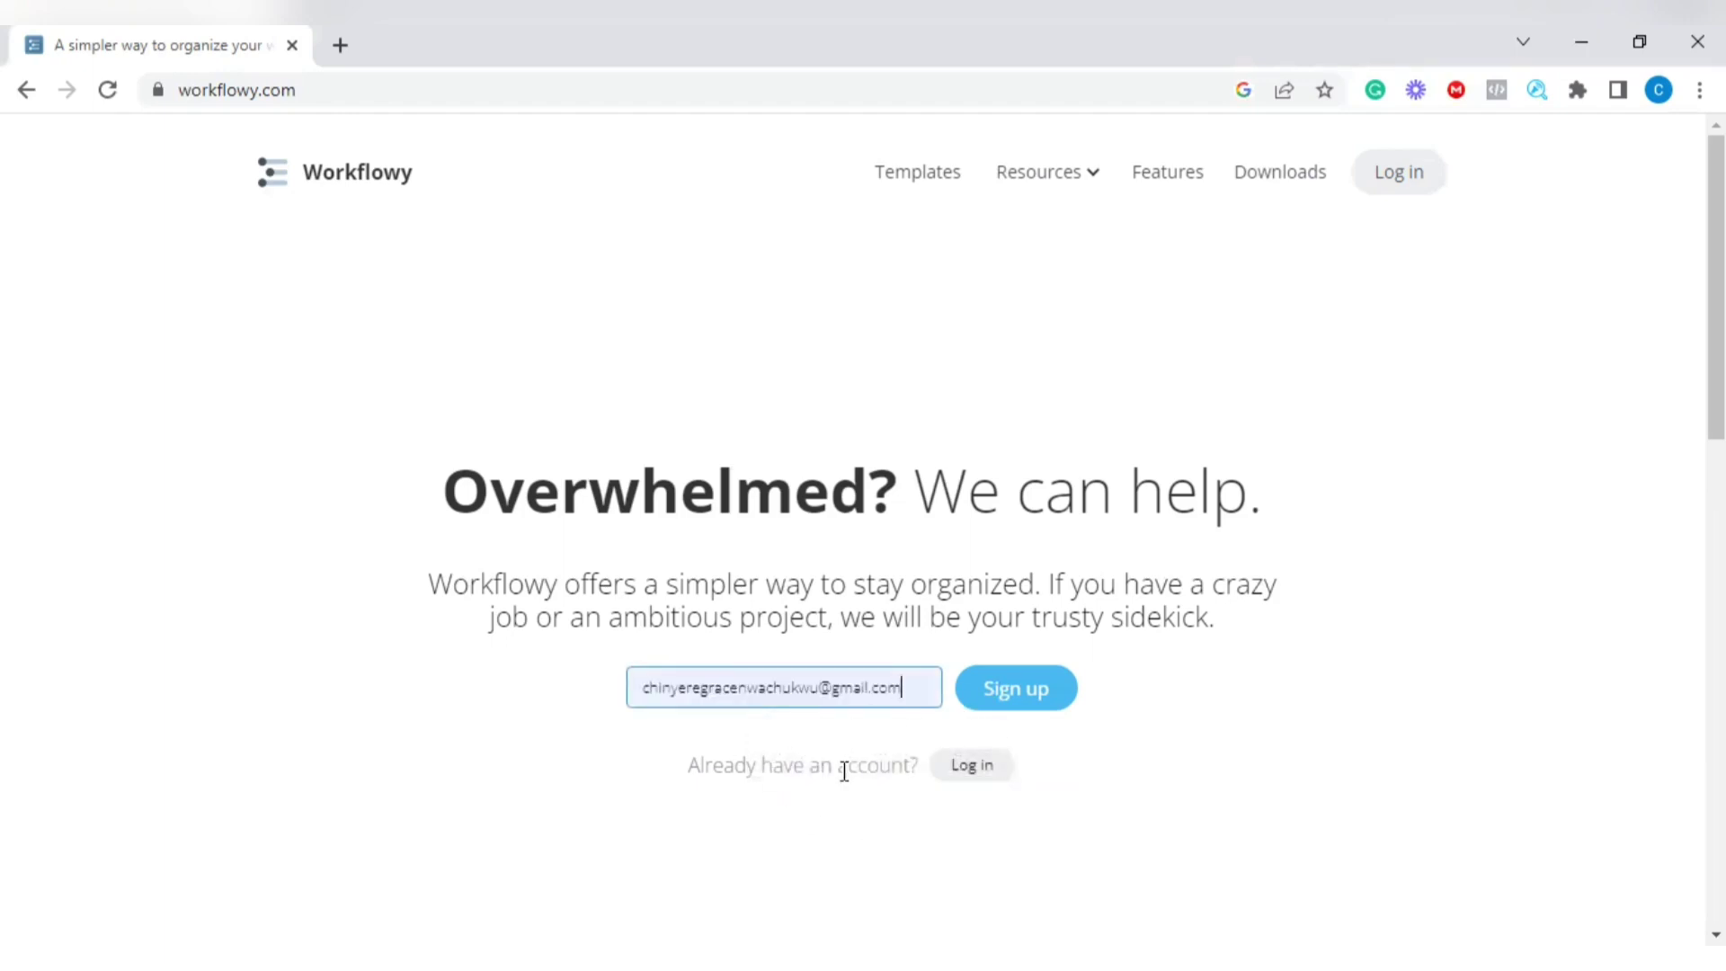
{"action": "left_click", "coordinate": [1014, 701]}
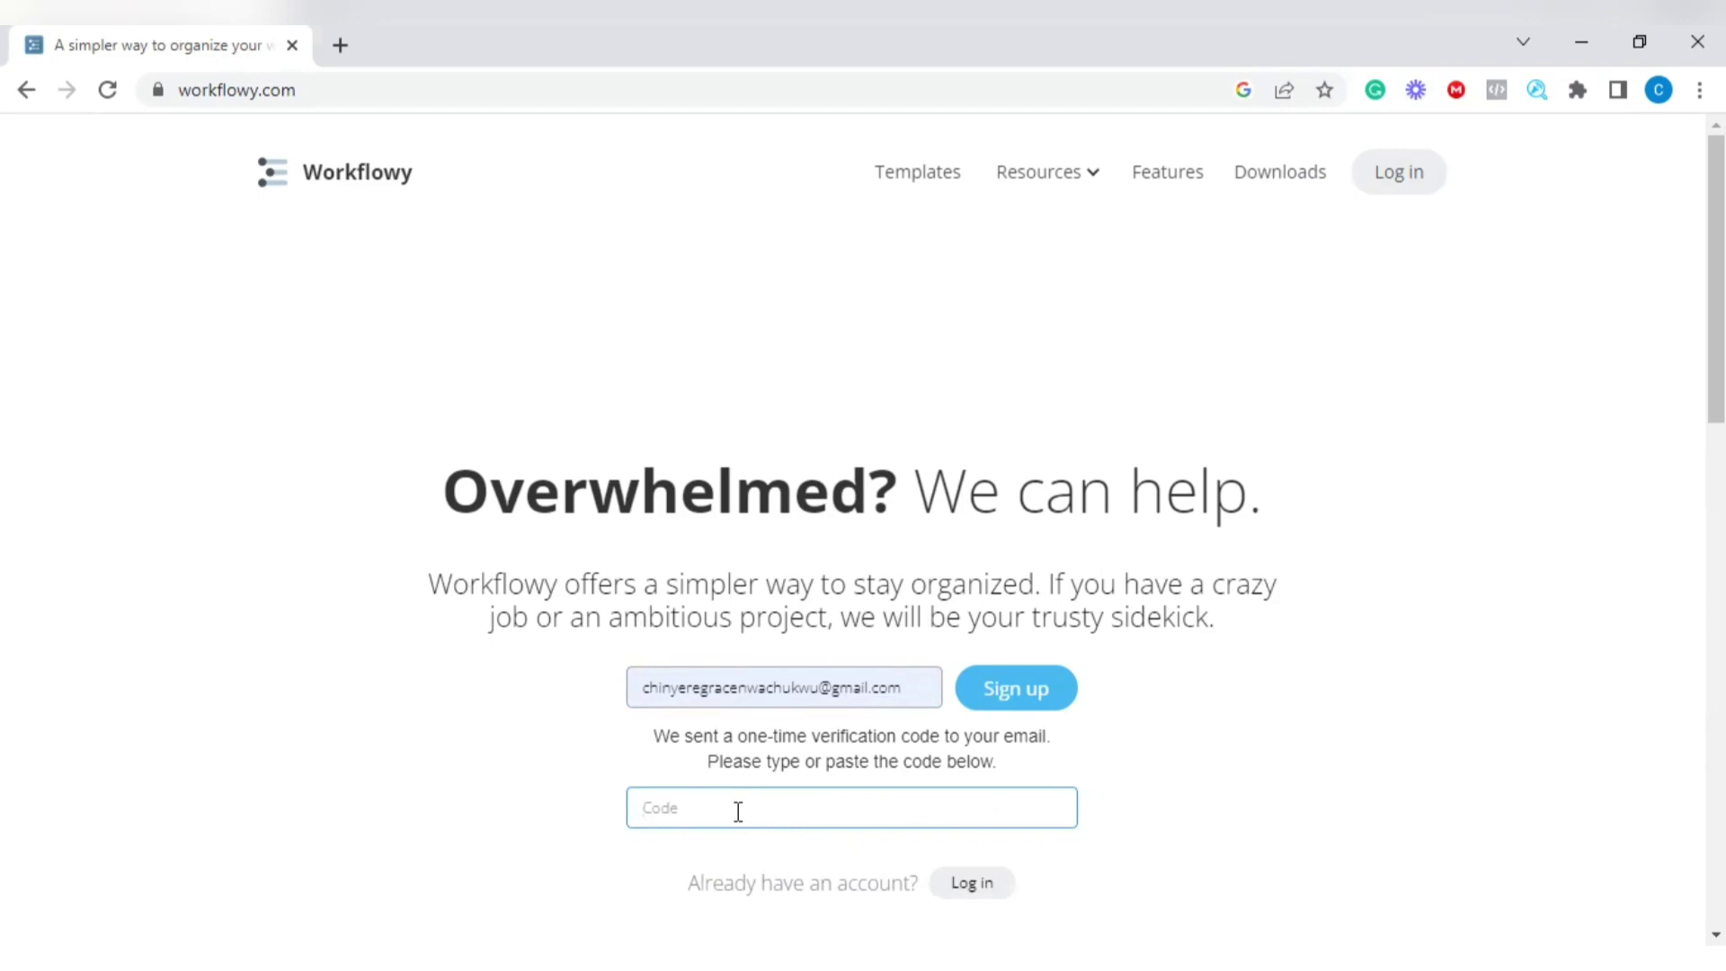
Step: Enter the e-mailed one-time verification code and complete sign-up
{"action": "left_click", "coordinate": [1016, 696]}
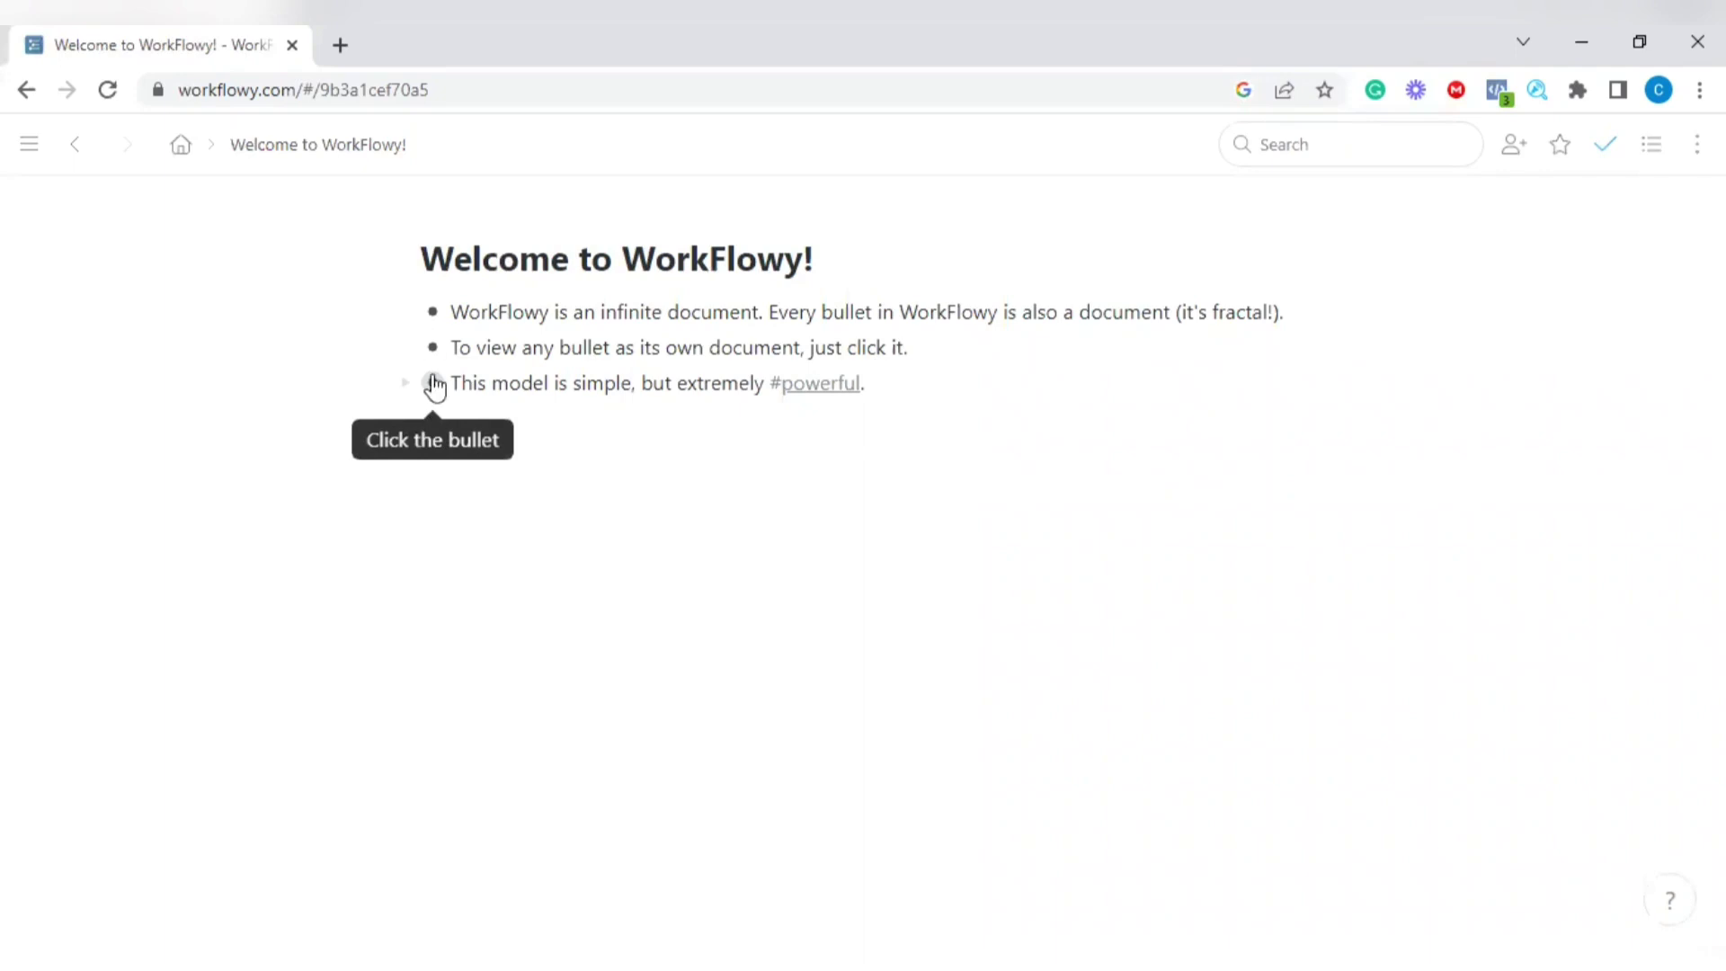
Step: Zoom into the first welcome bullet, 'WorkFlowy is an infinite document…', as its own page
{"action": "left_click", "coordinate": [432, 313]}
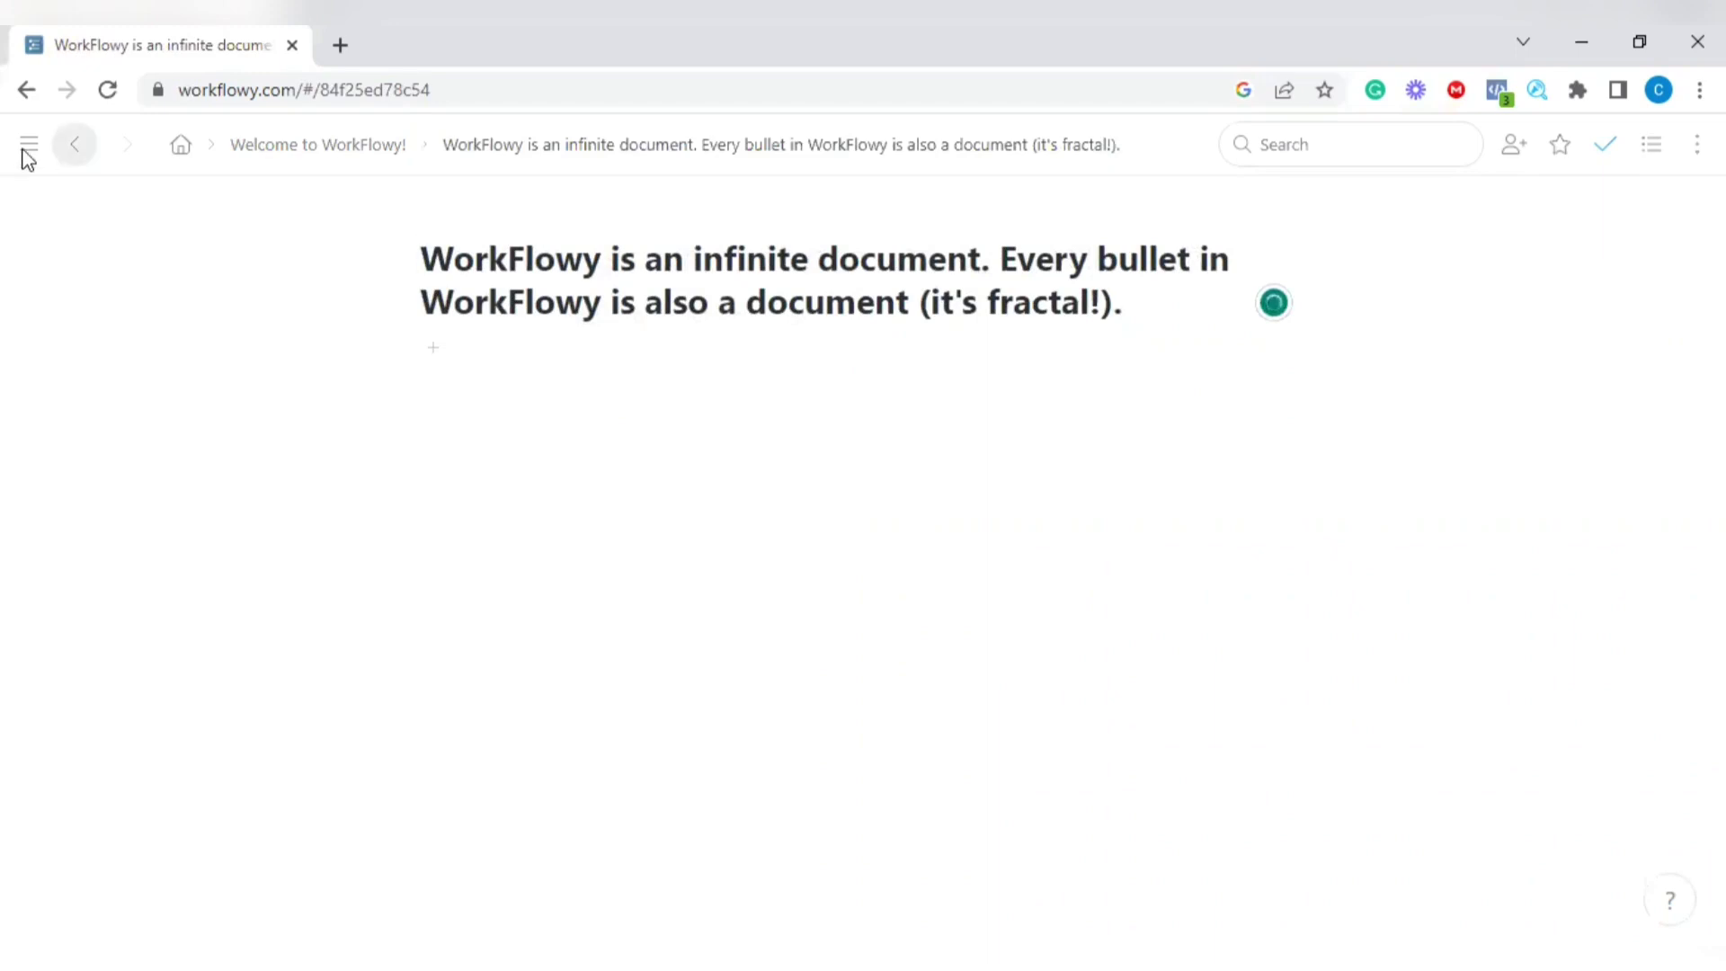
{"action": "mouse_move", "coordinate": [34, 175]}
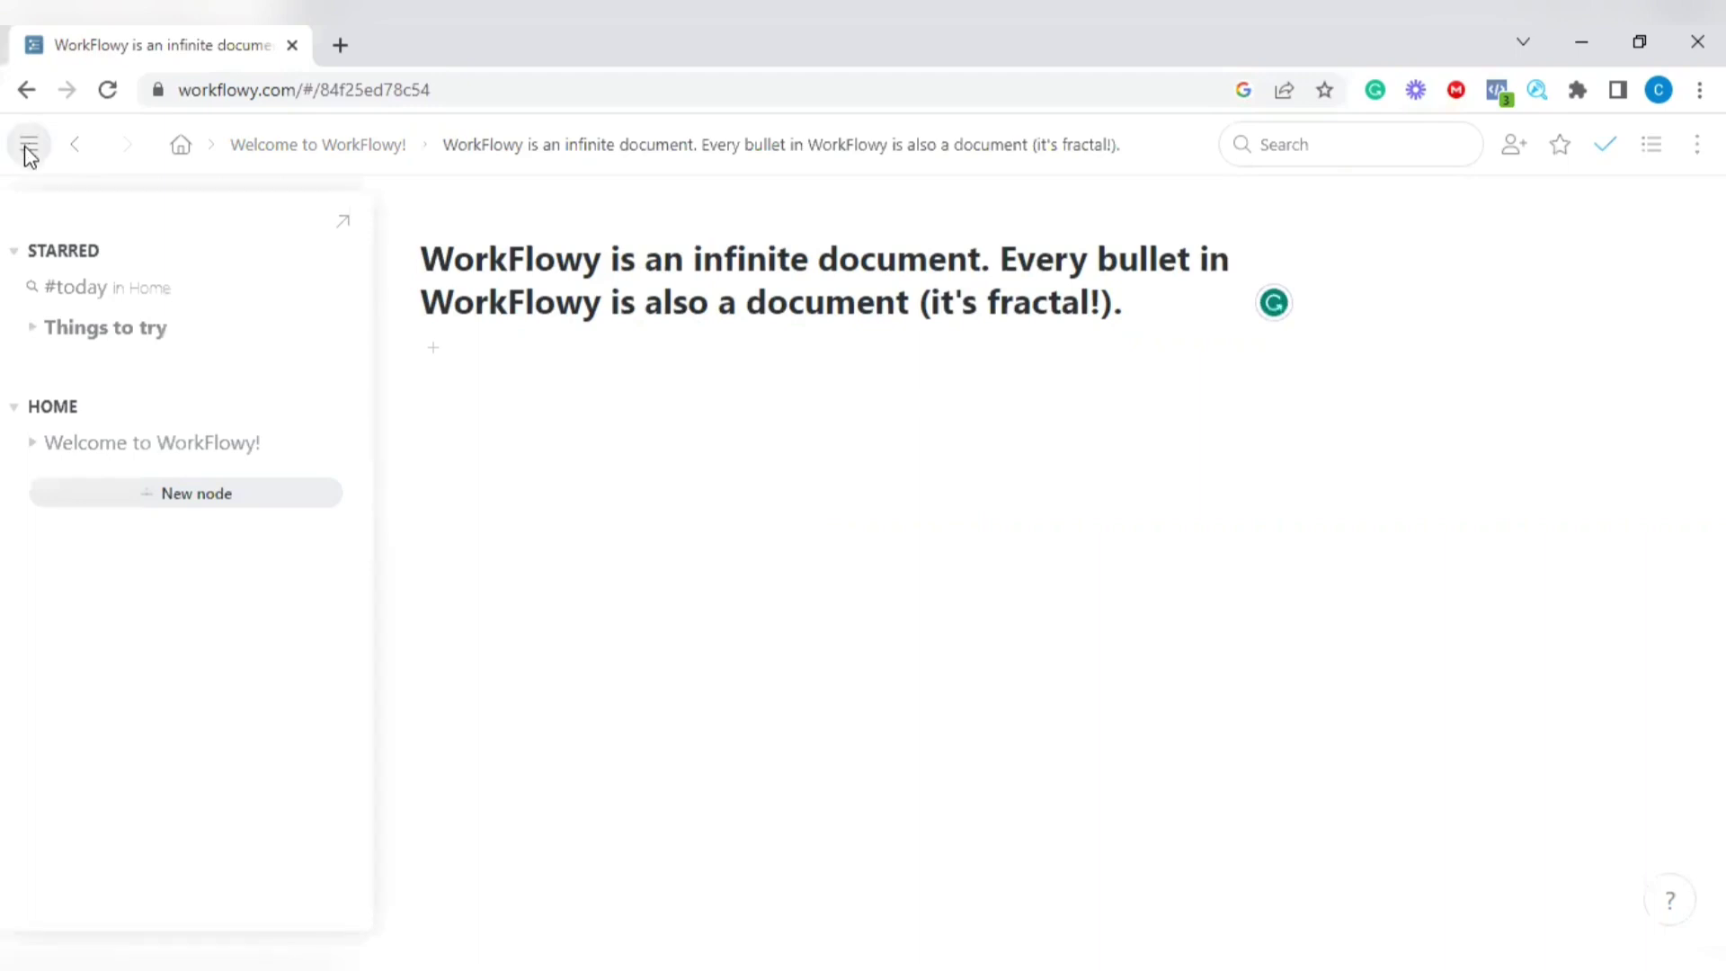
Step: Dock the sidebar with Starred and Home open beside the document
{"action": "left_click", "coordinate": [28, 148]}
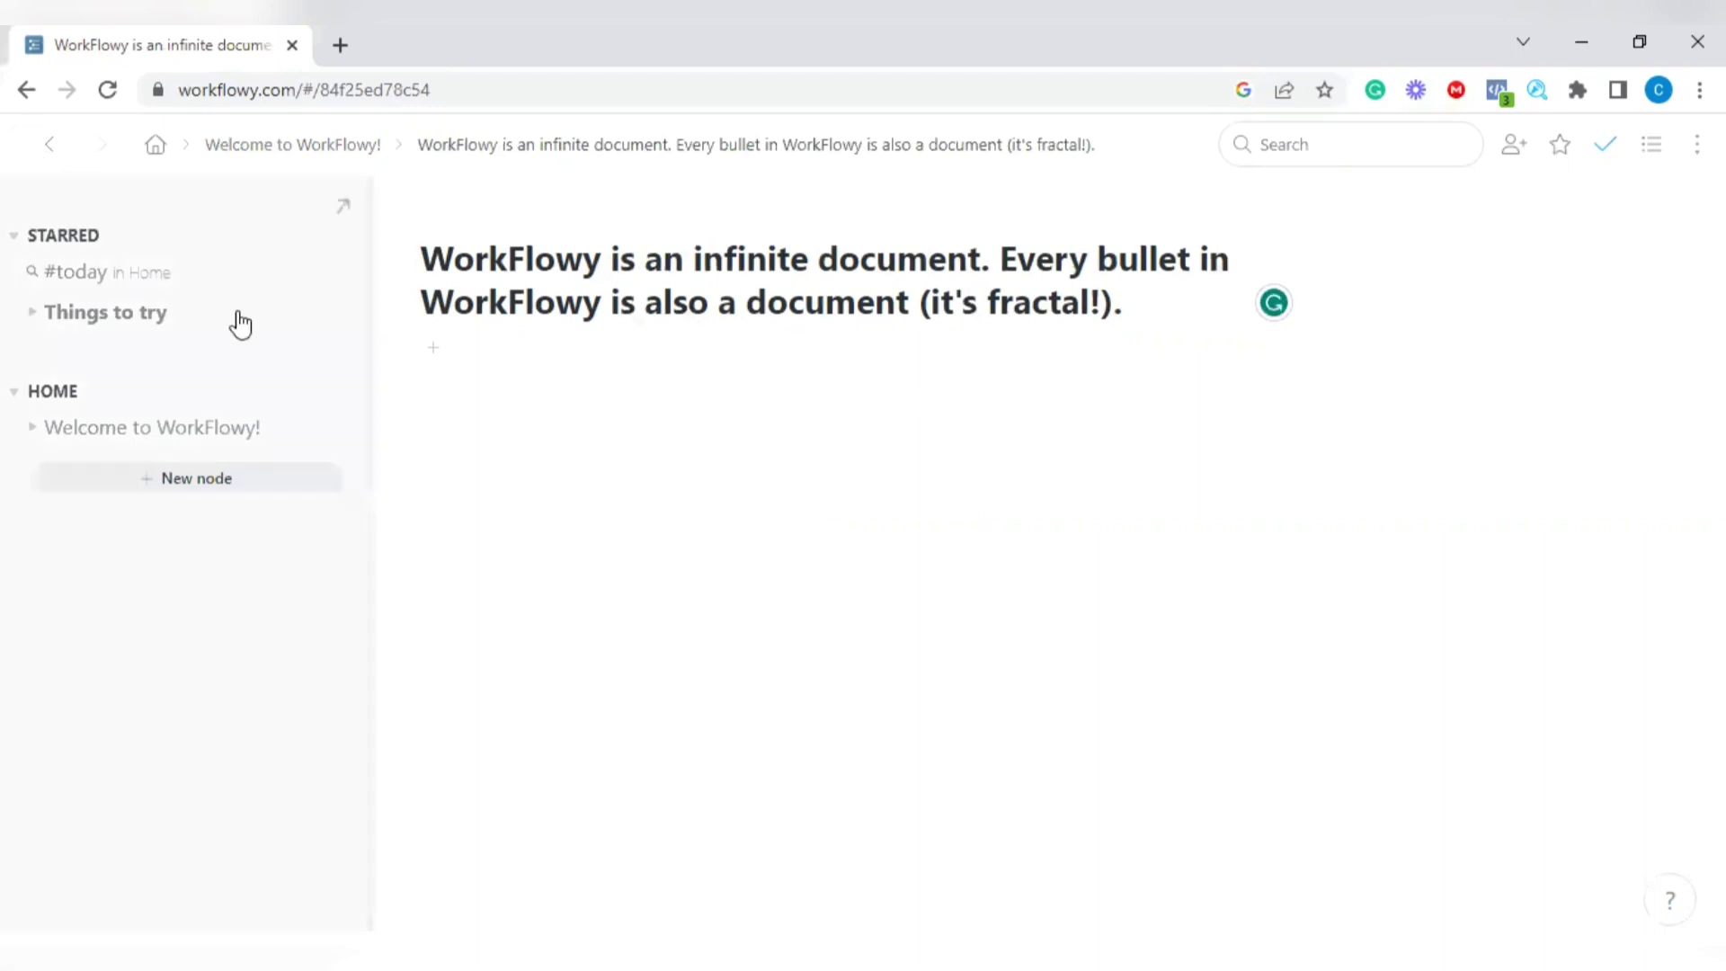
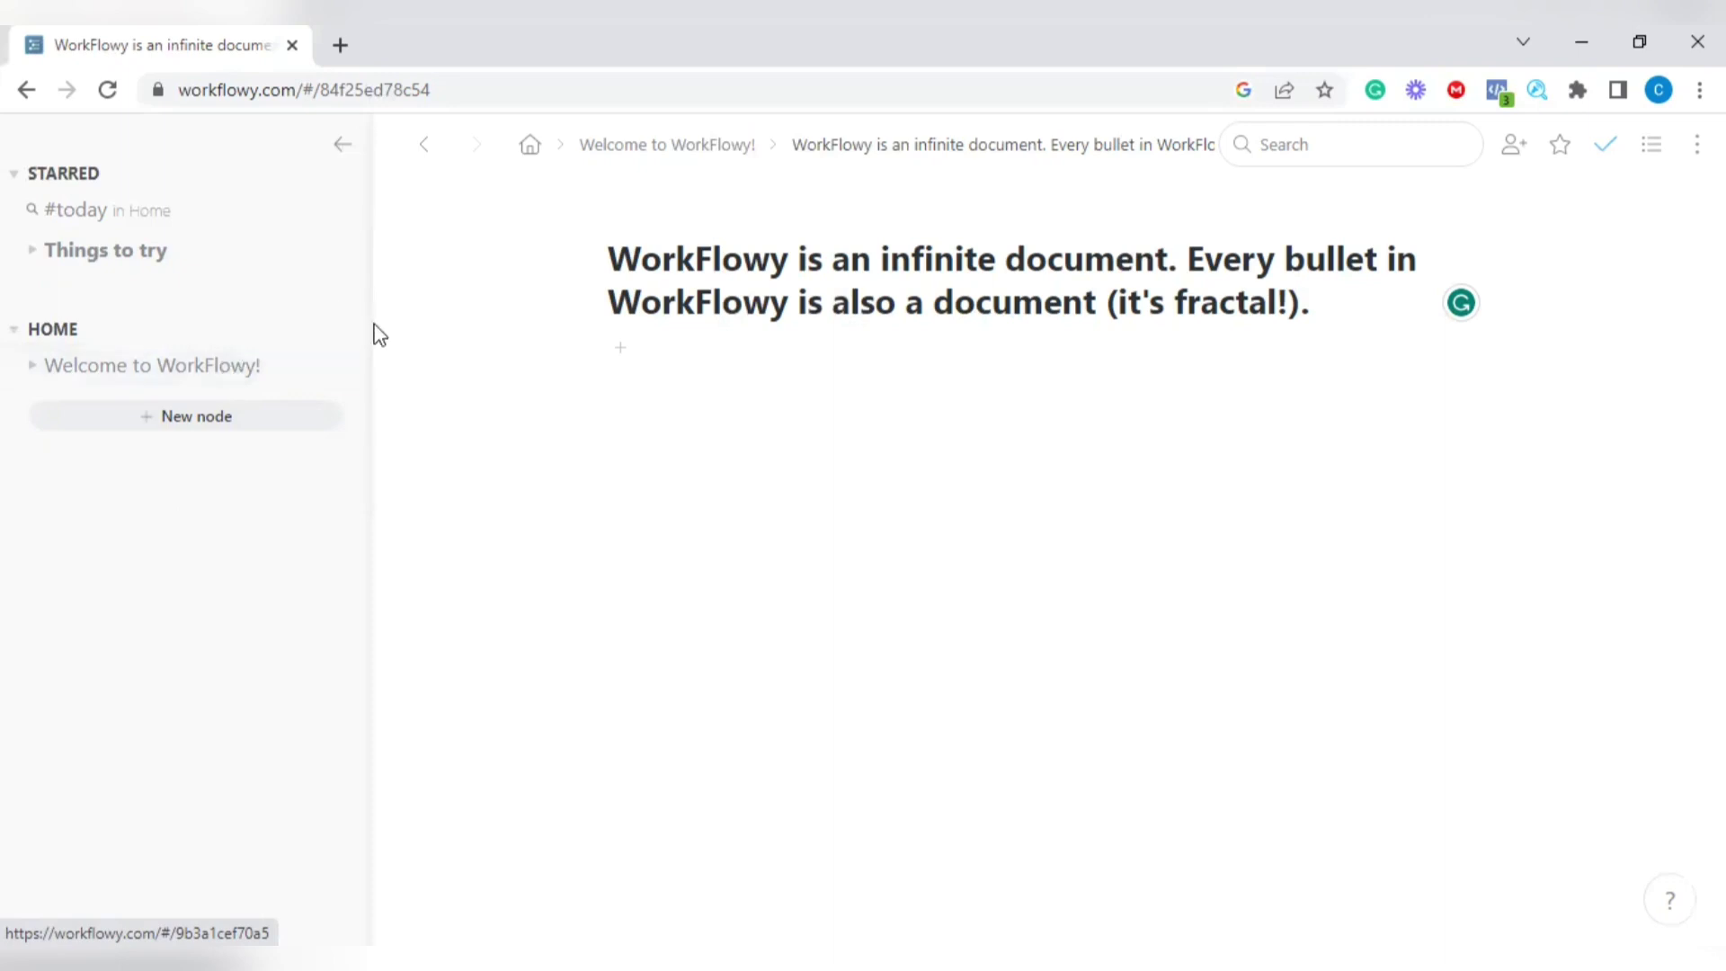
Step: Add a new node under Home and type / in its title to bring up the command menu
{"action": "left_click", "coordinate": [205, 430]}
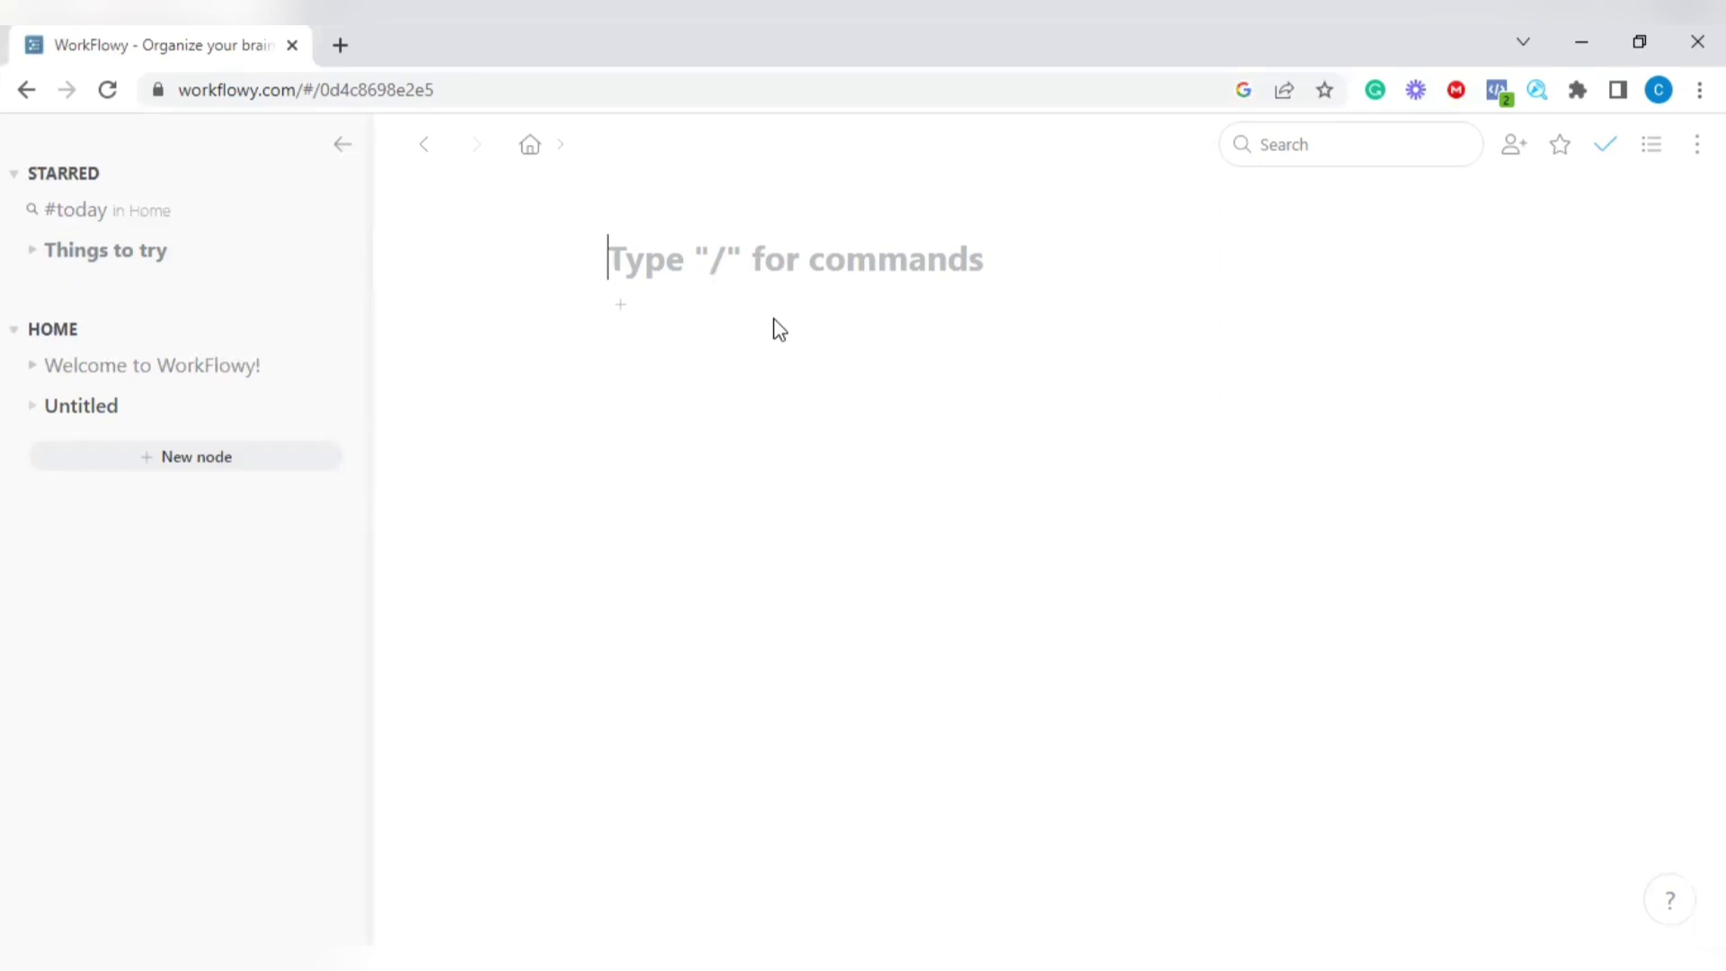
{"action": "type", "text": "/"}
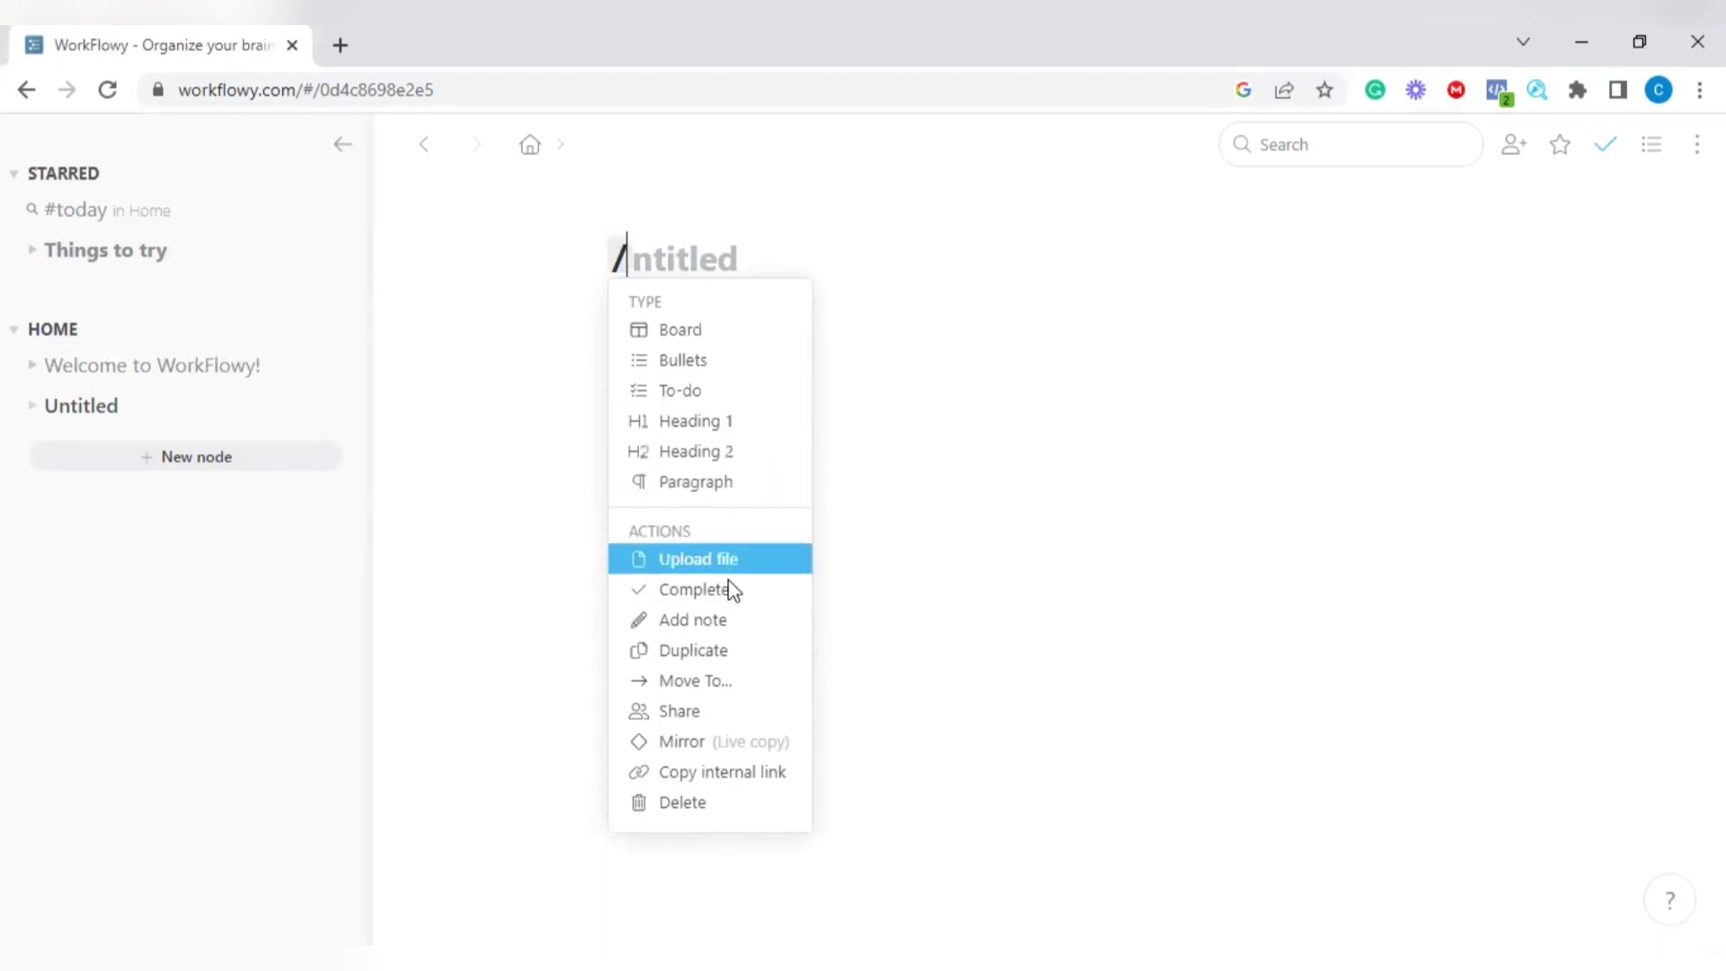
Step: Title the node 'PROJECT 1' and start an empty first bullet beneath it
{"action": "left_click", "coordinate": [901, 436]}
{"action": "key", "text": "BackSpace"}
{"action": "key", "text": "BackSpace"}
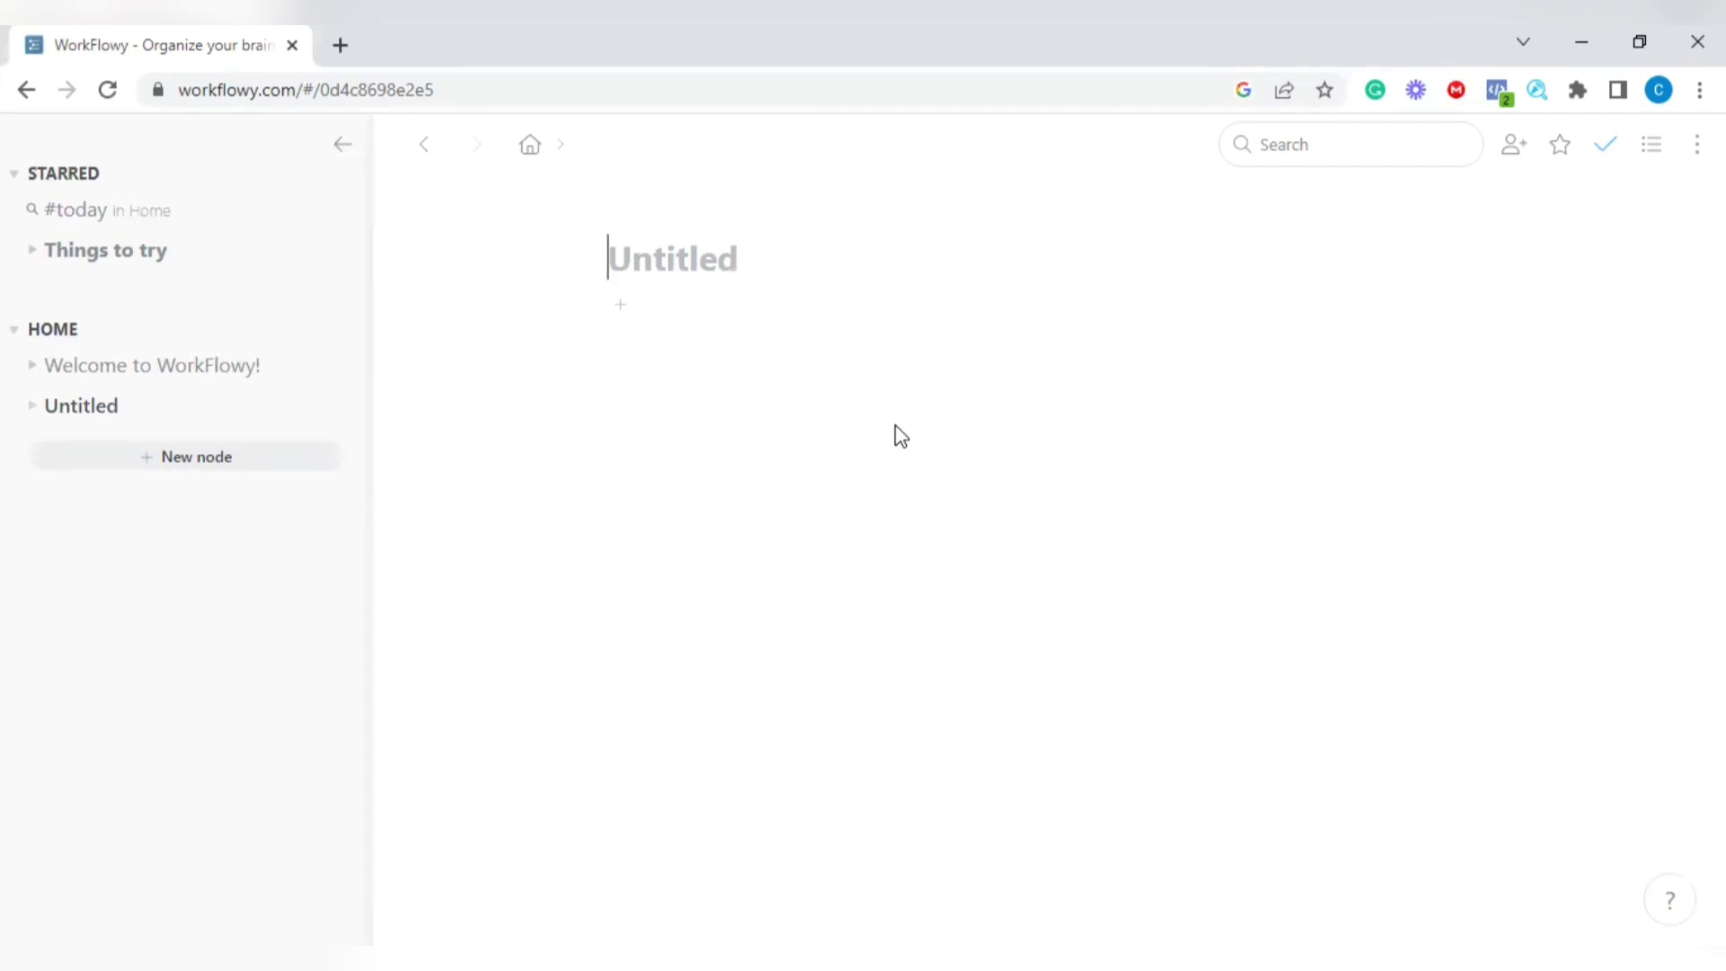
{"action": "type", "text": "PRO"}
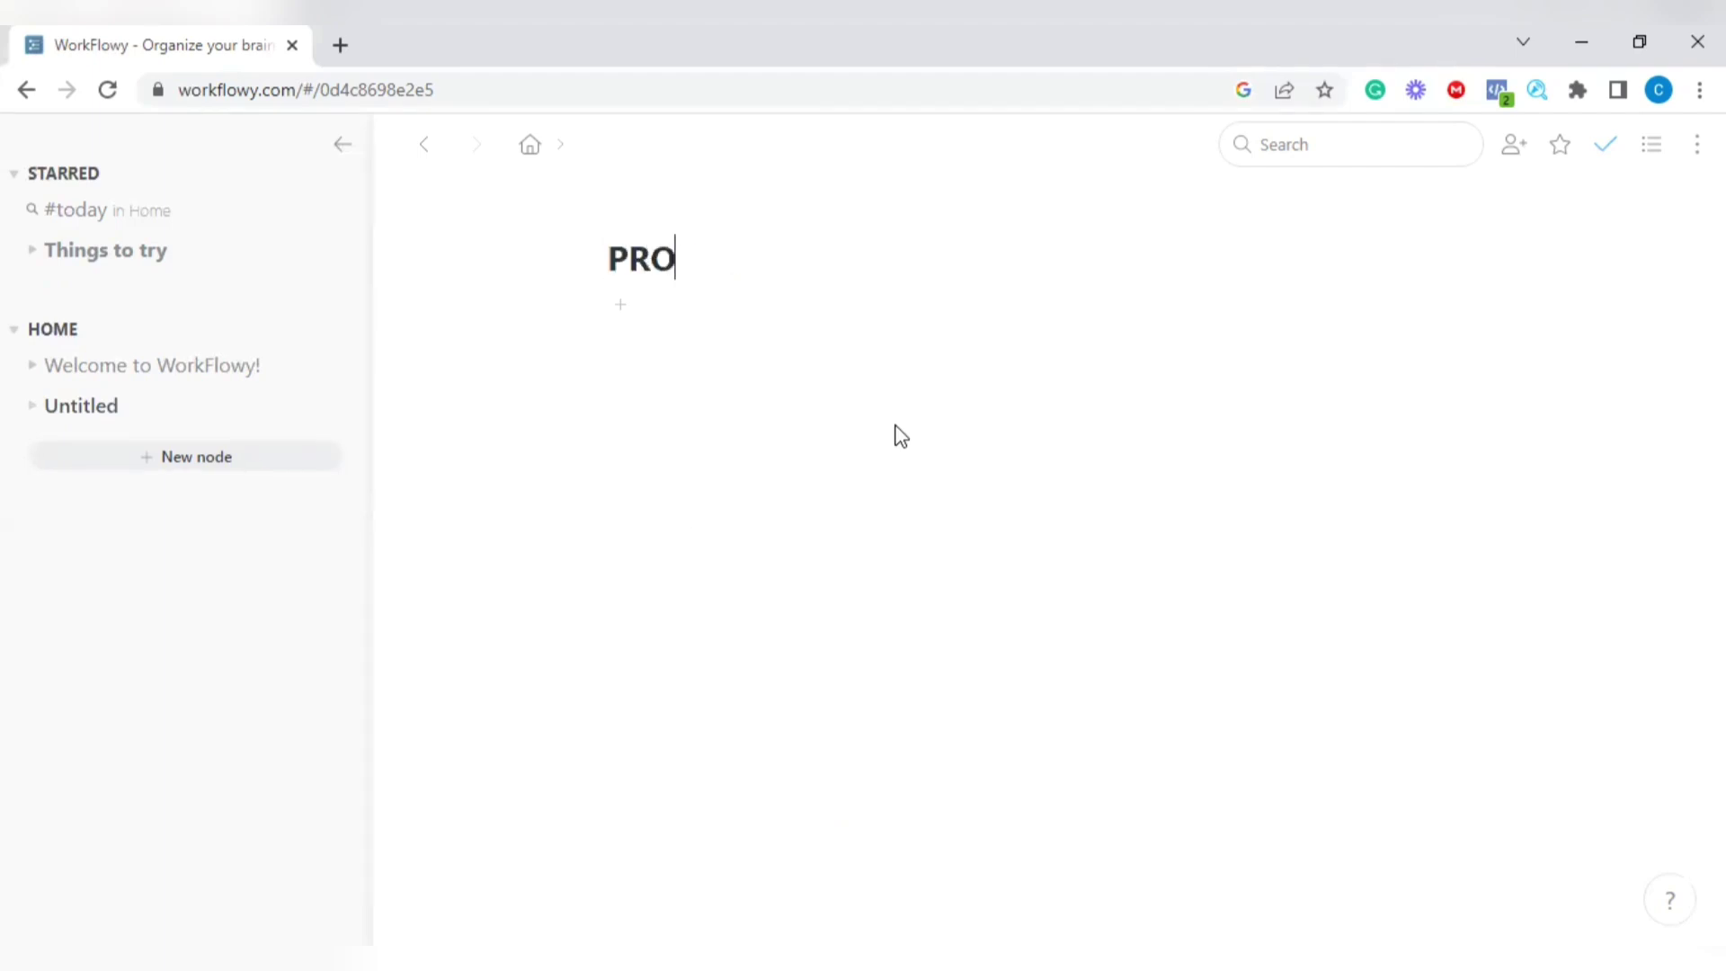
{"action": "type", "text": "JECT 1"}
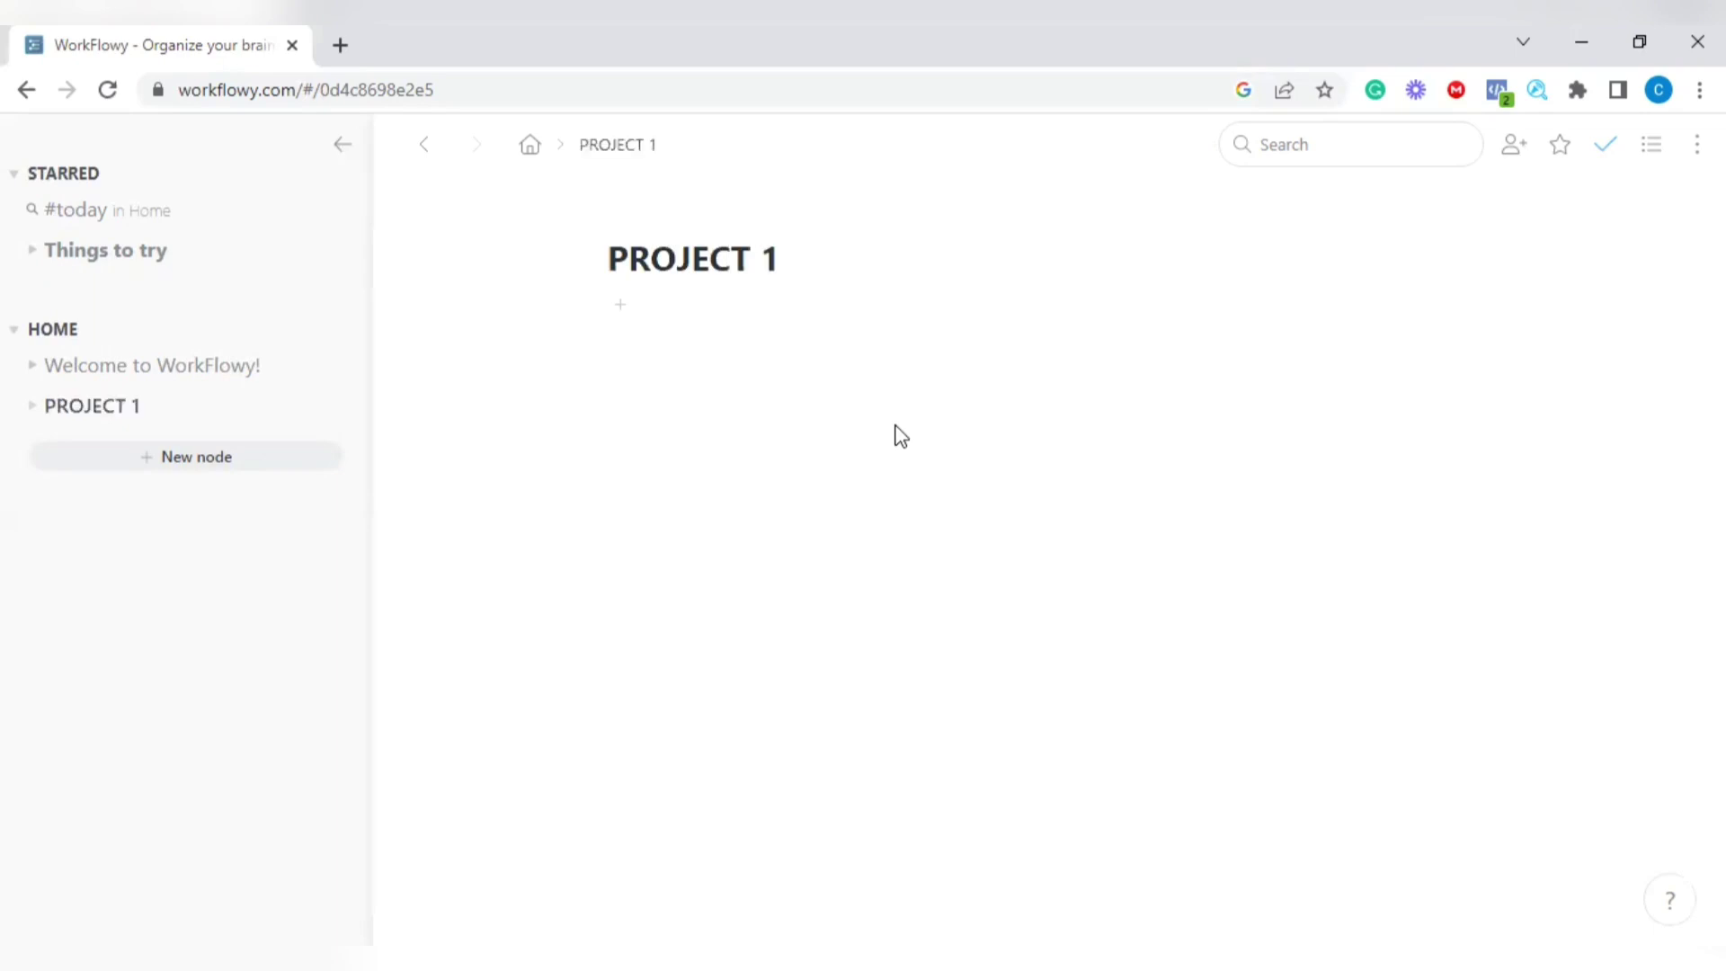
{"action": "key", "text": "Return"}
Step: Add bullets 'Task 1', 'Task 2' and 'Task 3' under PROJECT 1
{"action": "type", "text": "Task 1"}
{"action": "key", "text": "Return"}
{"action": "type", "text": "Task 2"}
{"action": "key", "text": "Return"}
{"action": "type", "text": "Task"}
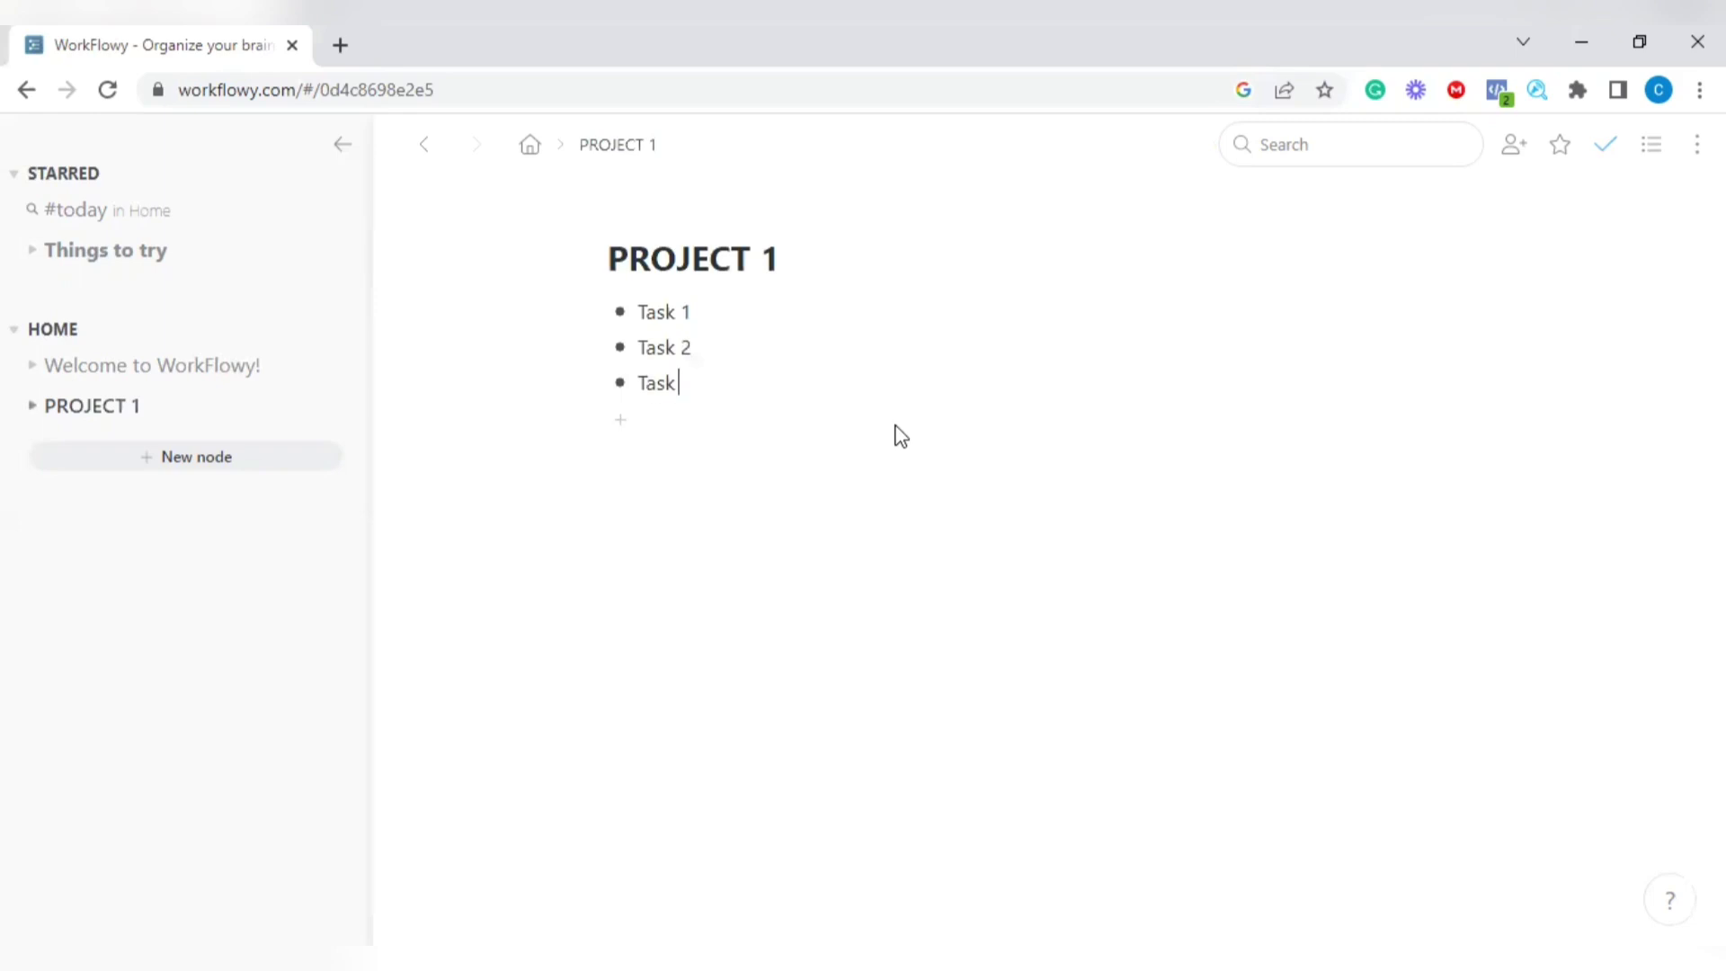
{"action": "type", "text": " 3"}
Step: Add indented bullets 'Subtask 1' and 'Subtask 2' beneath Task 1
{"action": "left_click", "coordinate": [698, 312]}
{"action": "key", "text": "Return"}
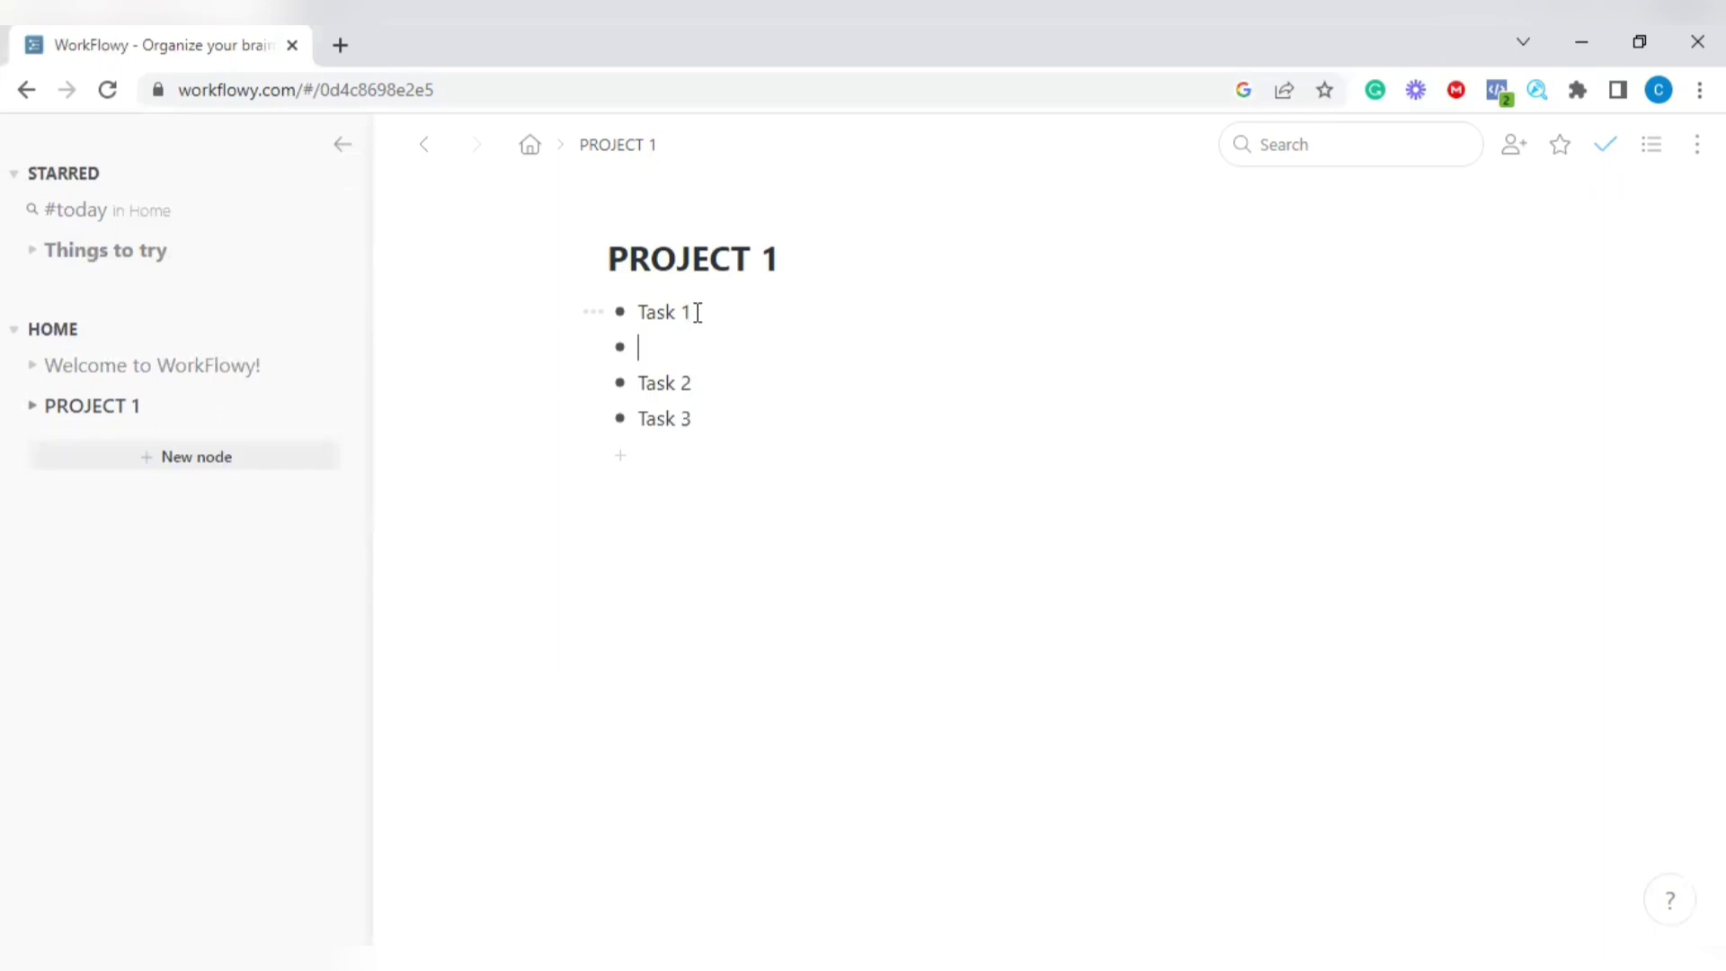
{"action": "key", "text": "Tab"}
{"action": "type", "text": "Subtask 1"}
{"action": "key", "text": "Return"}
{"action": "type", "text": "Sub"}
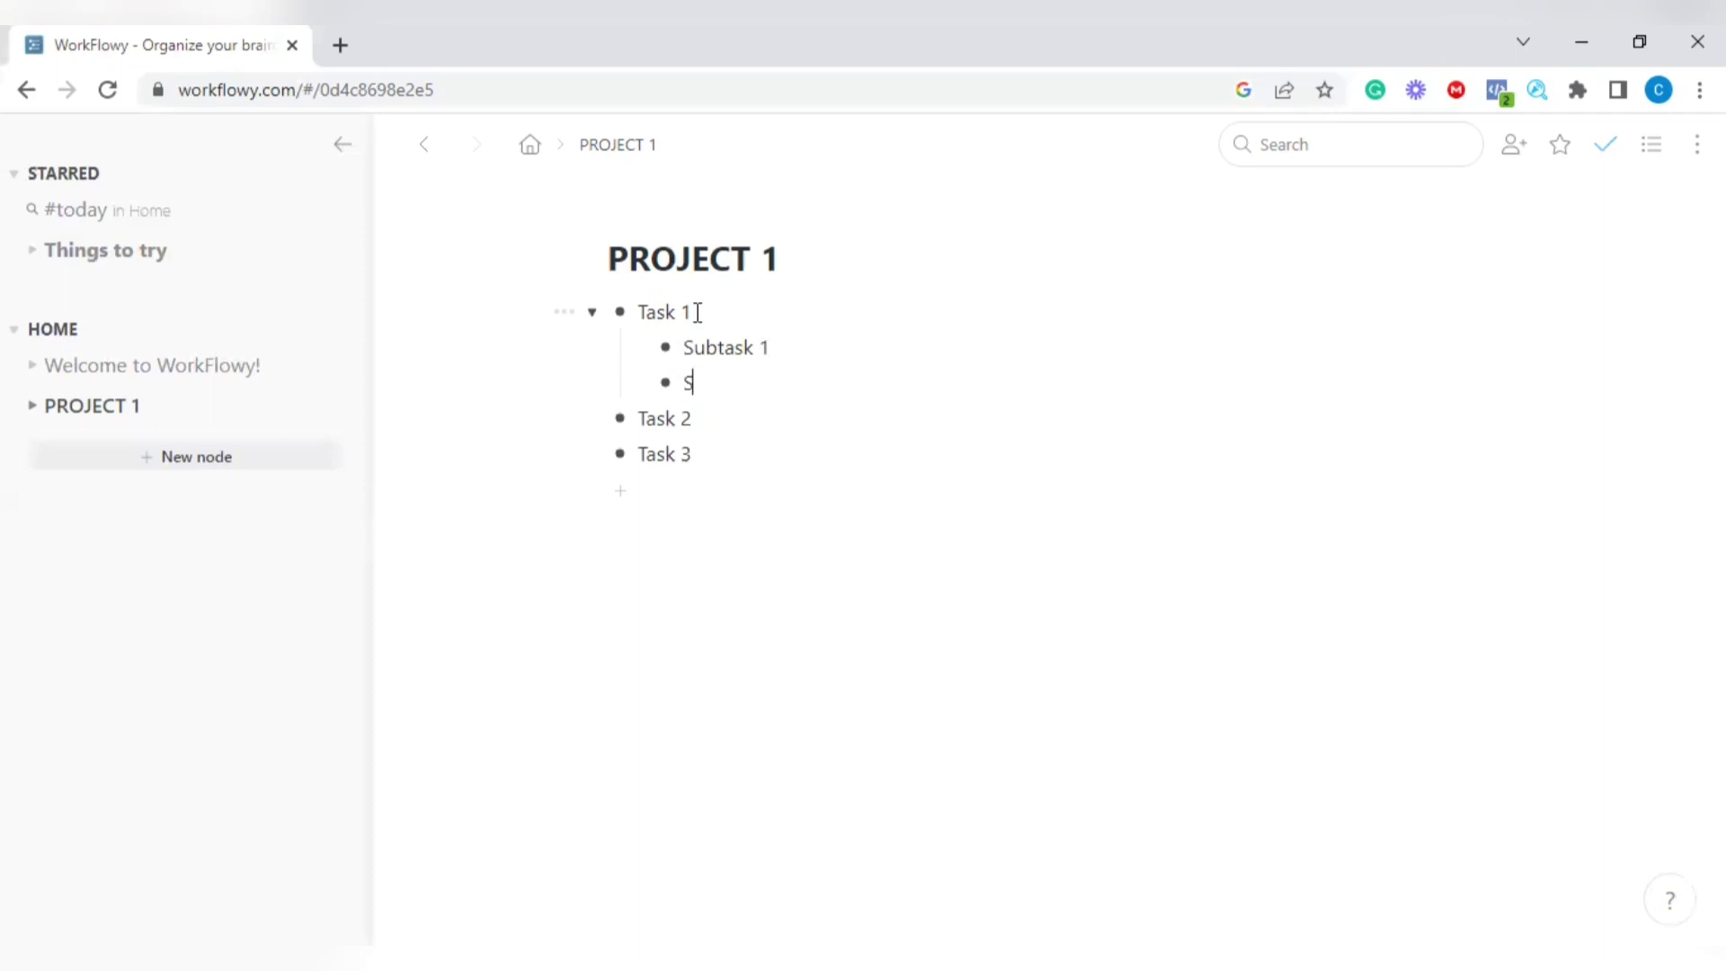
{"action": "type", "text": "task 2"}
Step: Add indented bullets 'Subtask 1' and 'Subtask 2' beneath Task 2, correcting a typo
{"action": "left_click", "coordinate": [698, 426]}
{"action": "key", "text": "Return"}
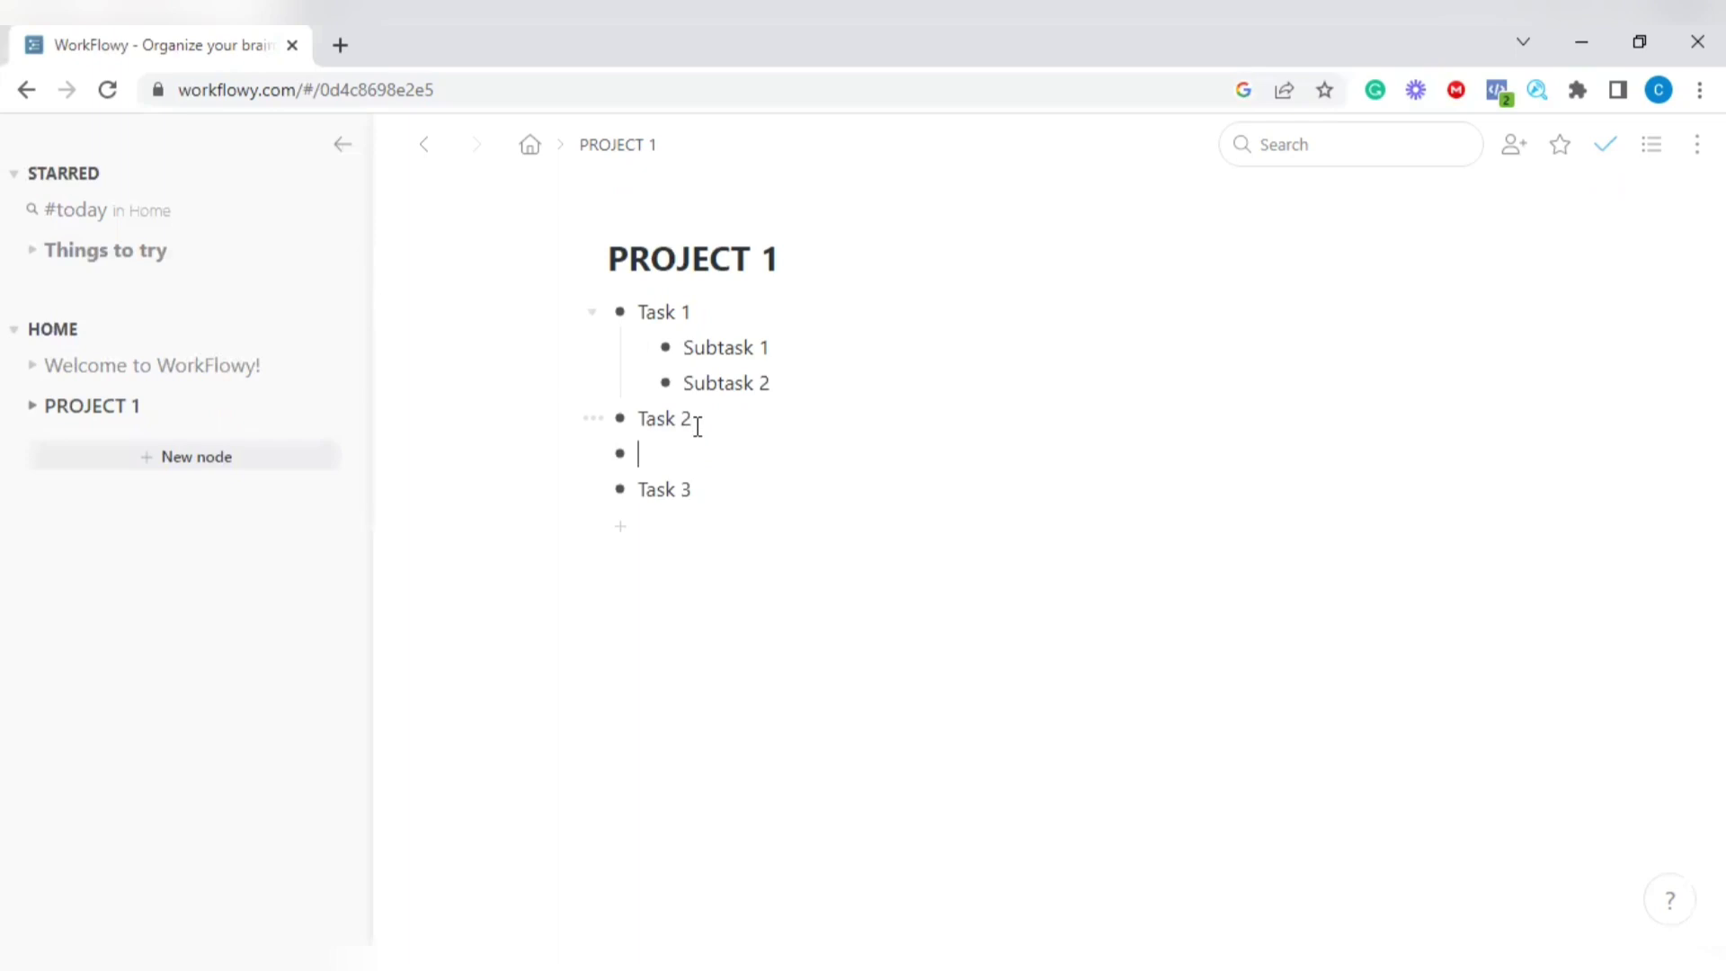
{"action": "key", "text": "Tab"}
{"action": "type", "text": "Subtask 1"}
{"action": "key", "text": "Return"}
{"action": "type", "text": "Subs"}
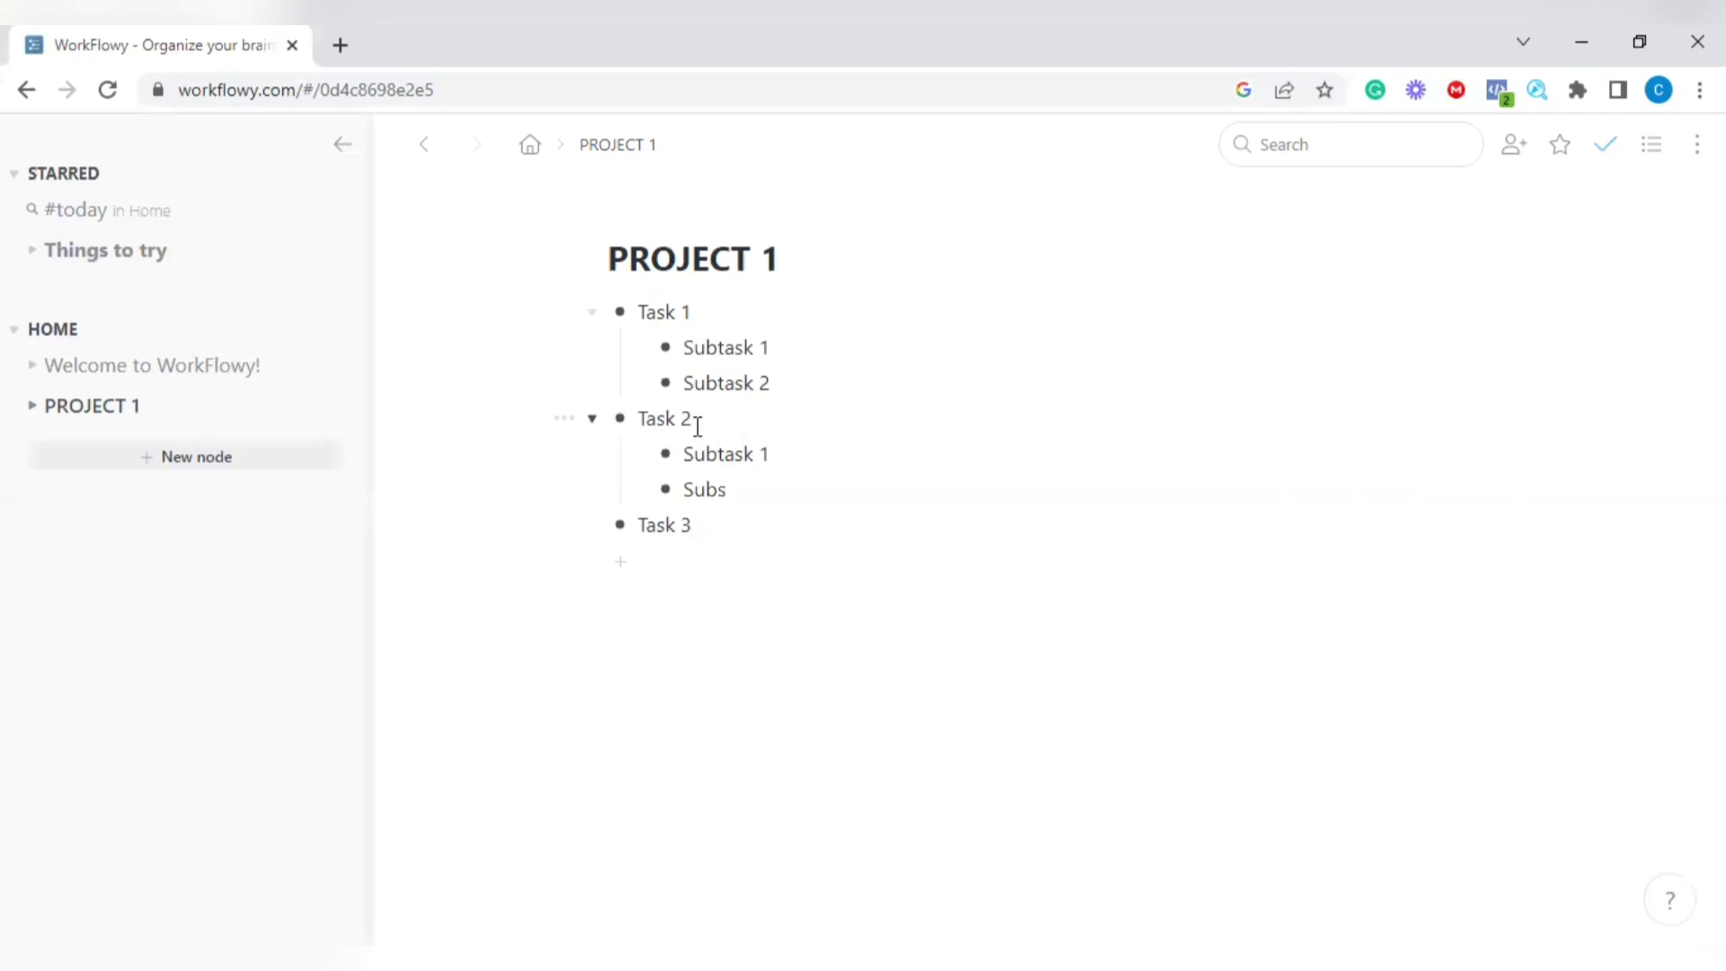
{"action": "key", "text": "BackSpace"}
{"action": "type", "text": "task 2"}
Step: Open PROJECT 1's share settings, keeping the invite role at Admin rather than Can view
{"action": "left_click", "coordinate": [1303, 150]}
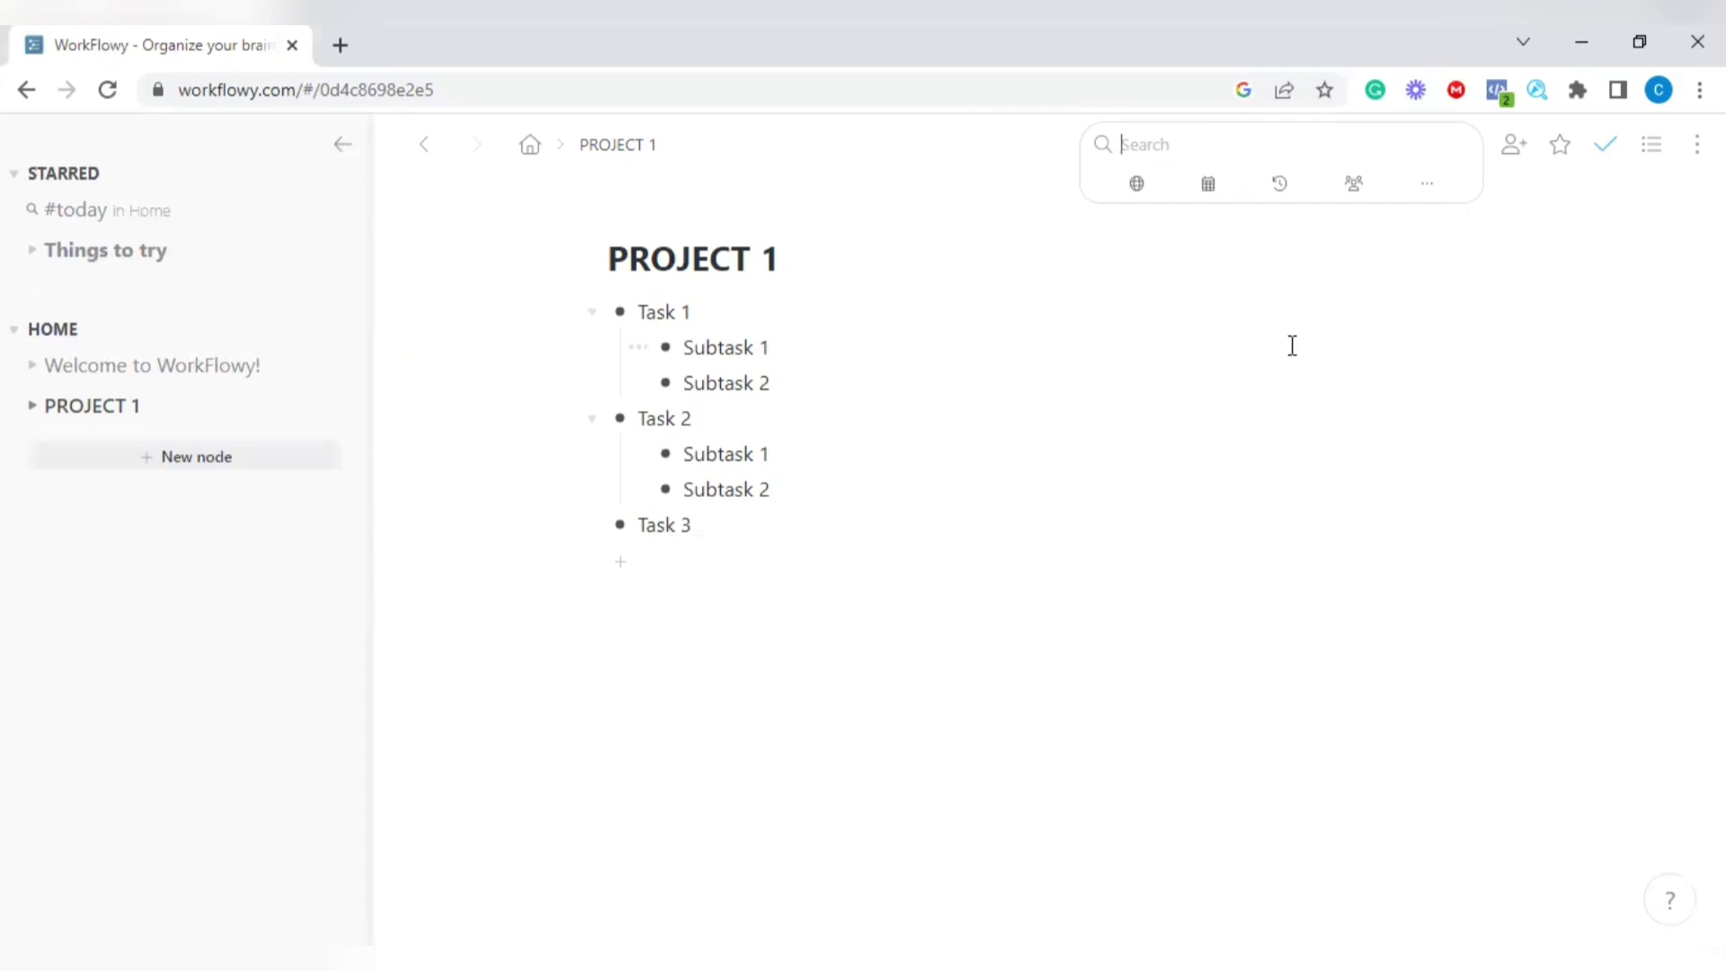
{"action": "left_click", "coordinate": [1516, 148]}
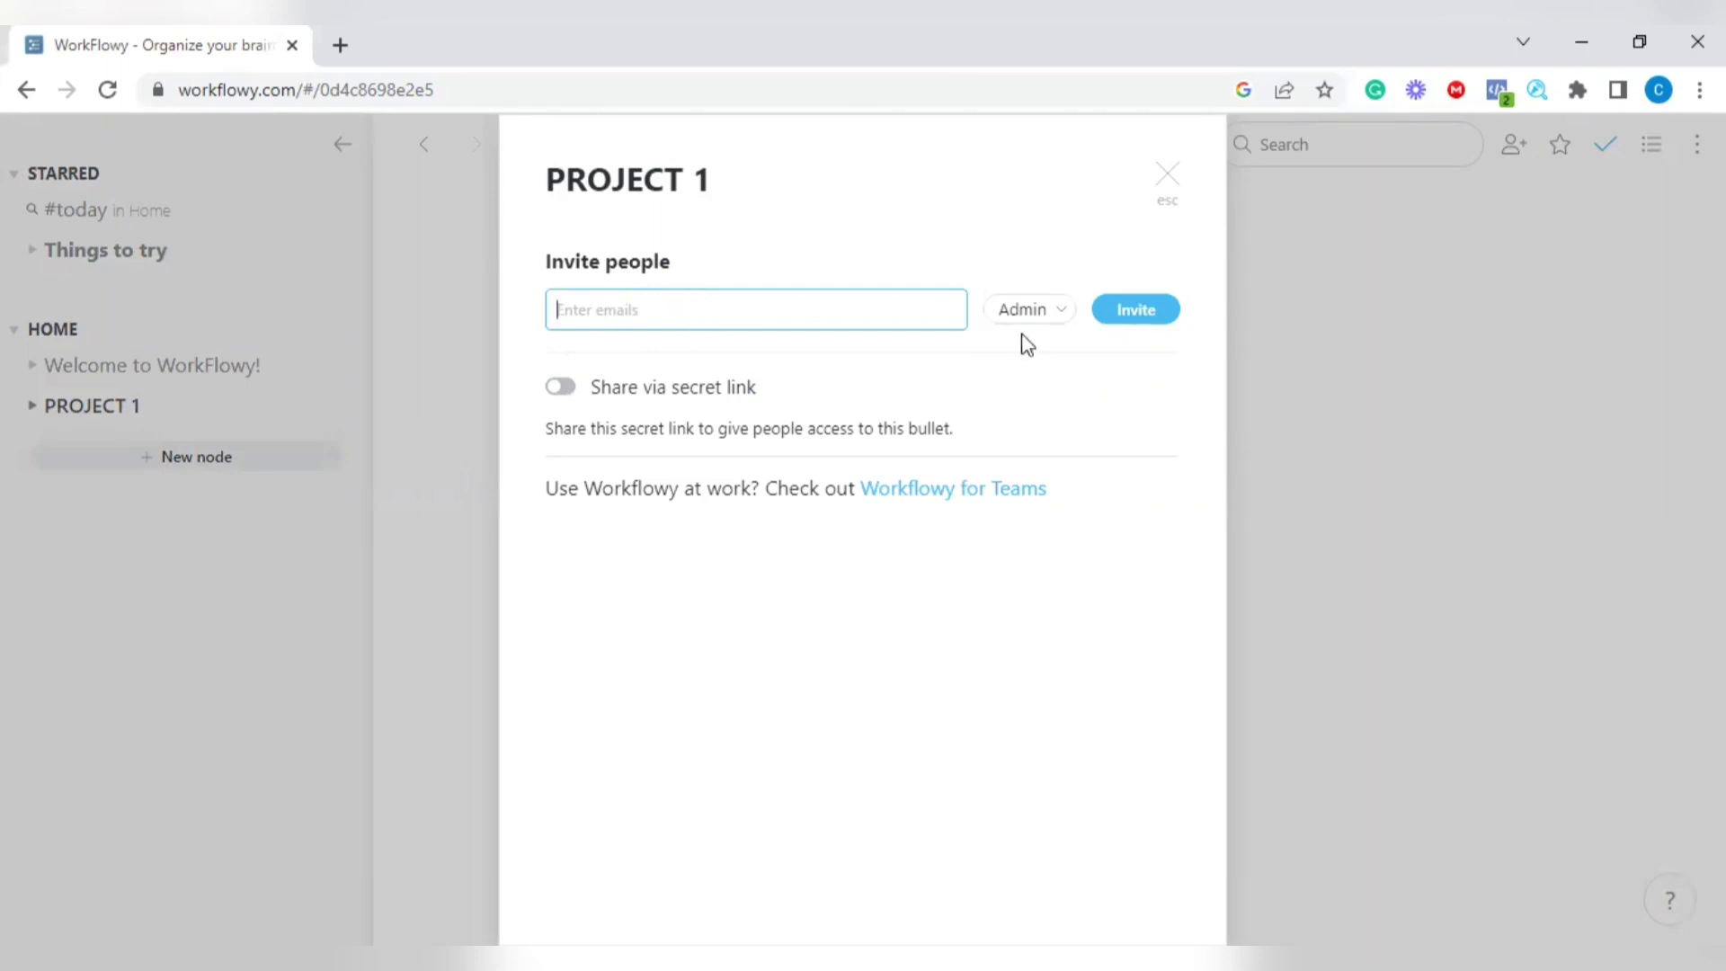
{"action": "left_click", "coordinate": [1054, 309]}
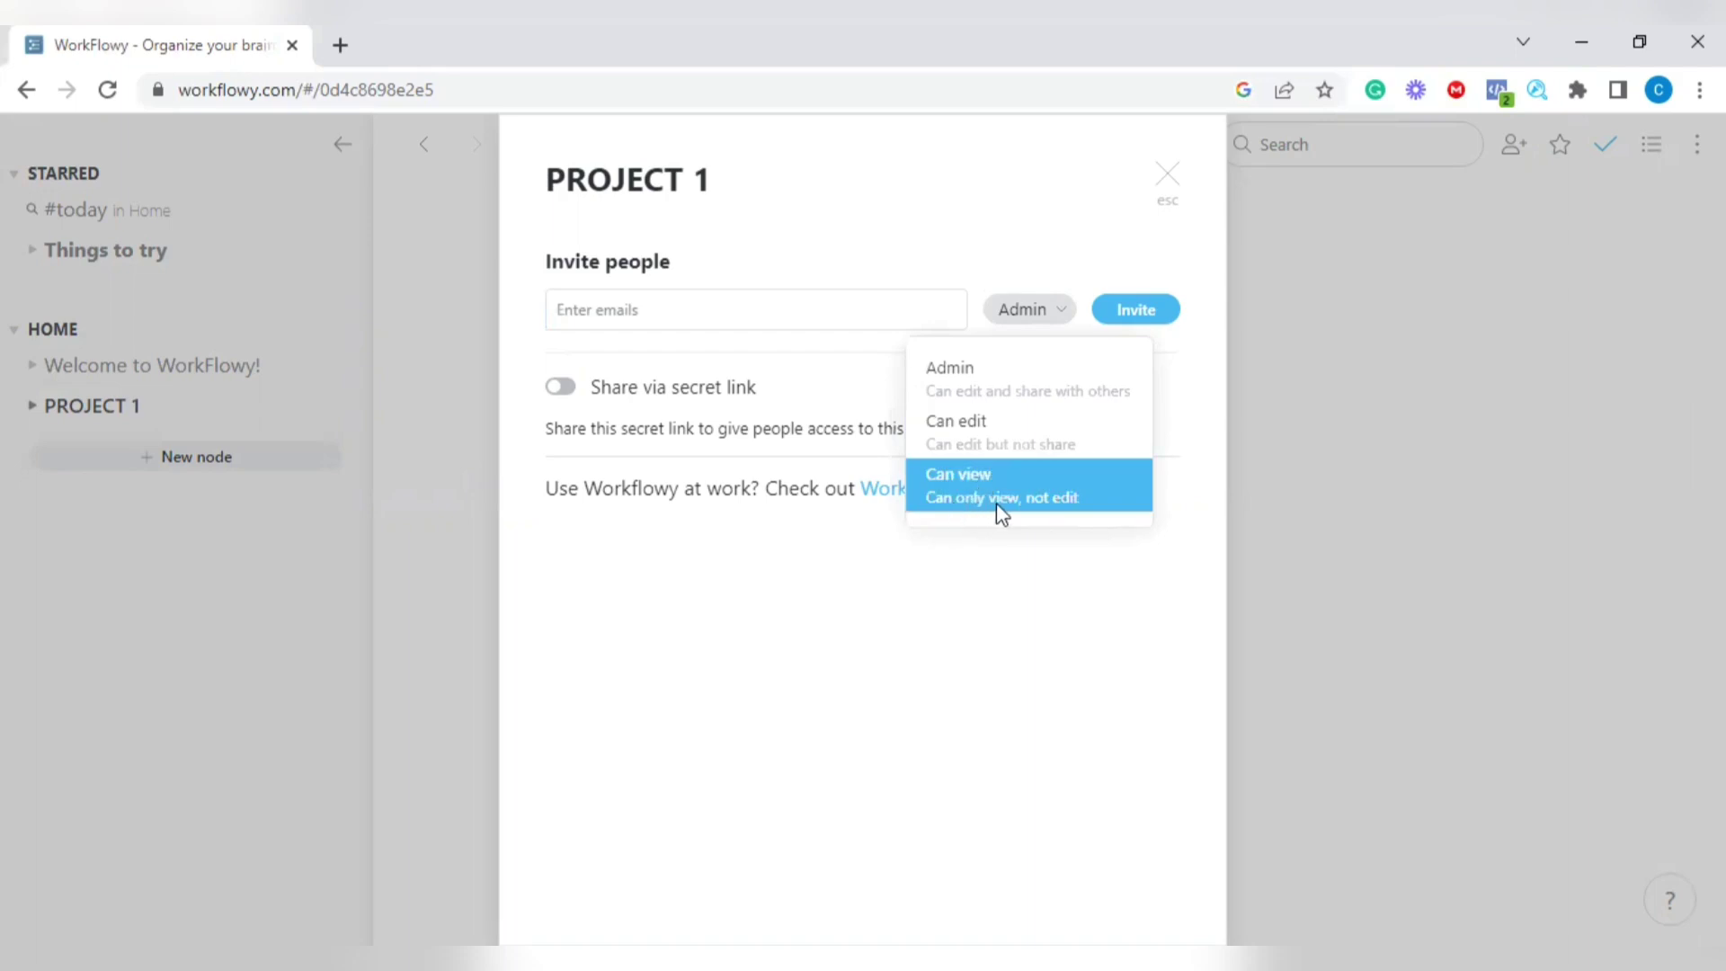
{"action": "left_click", "coordinate": [1052, 504]}
{"action": "left_click", "coordinate": [984, 384]}
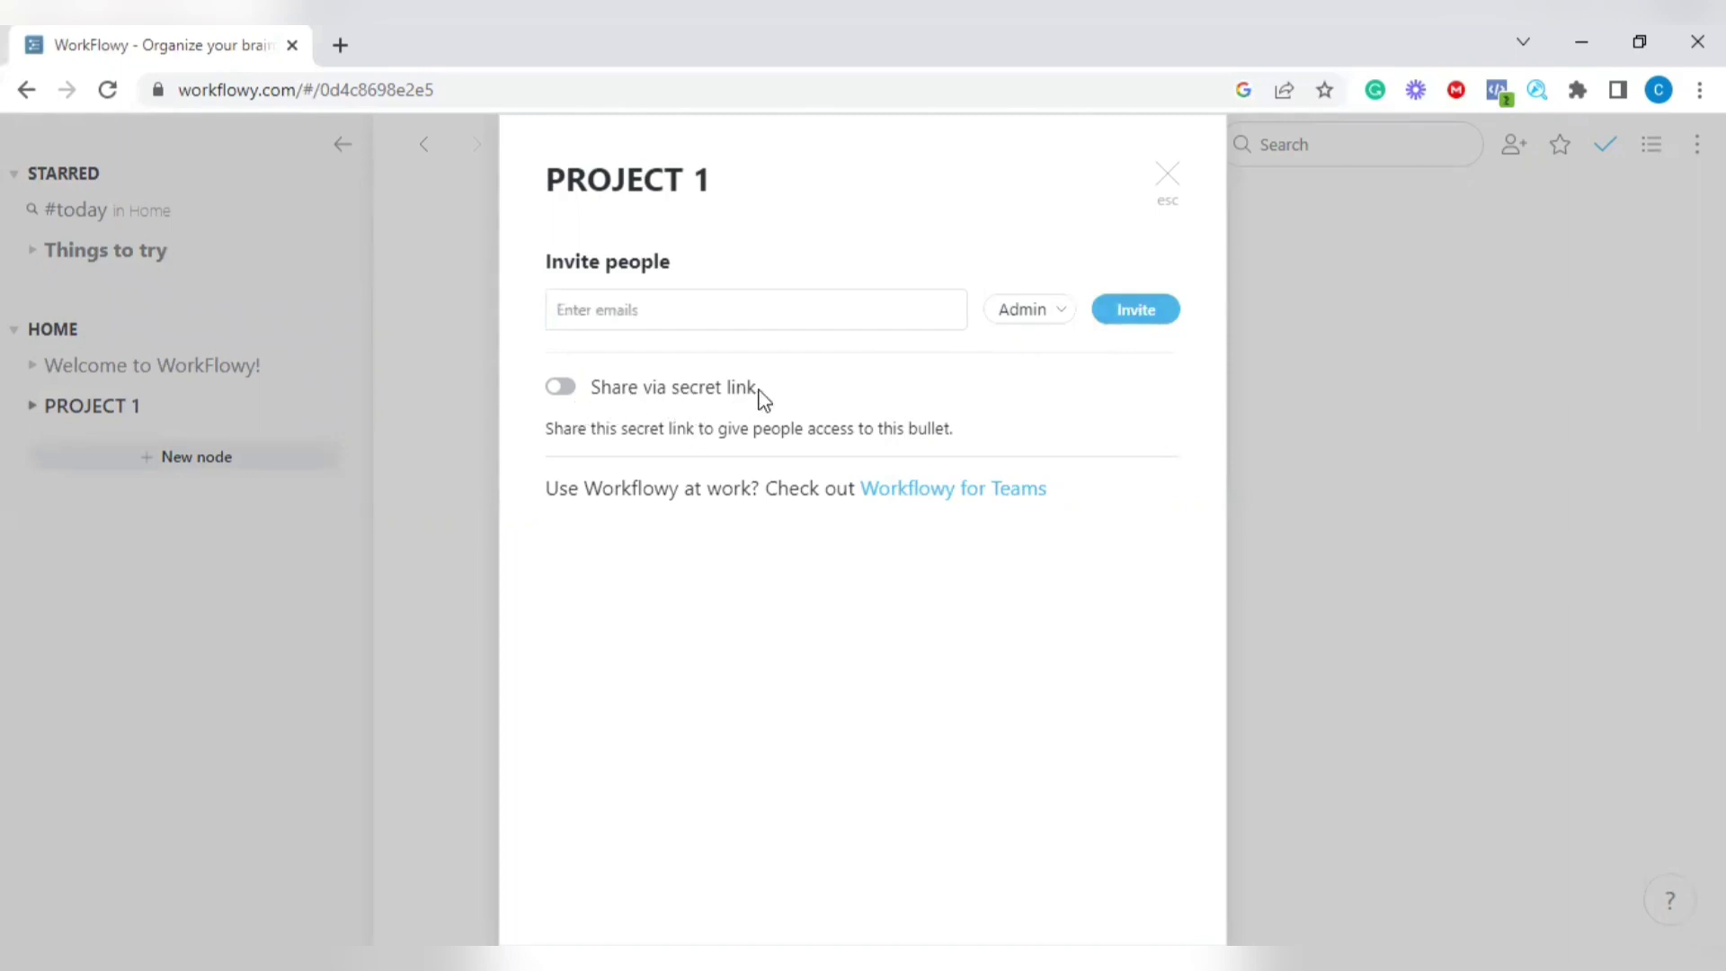
Step: Turn on secret-link sharing with Full access and close the share dialog
{"action": "left_click", "coordinate": [566, 390]}
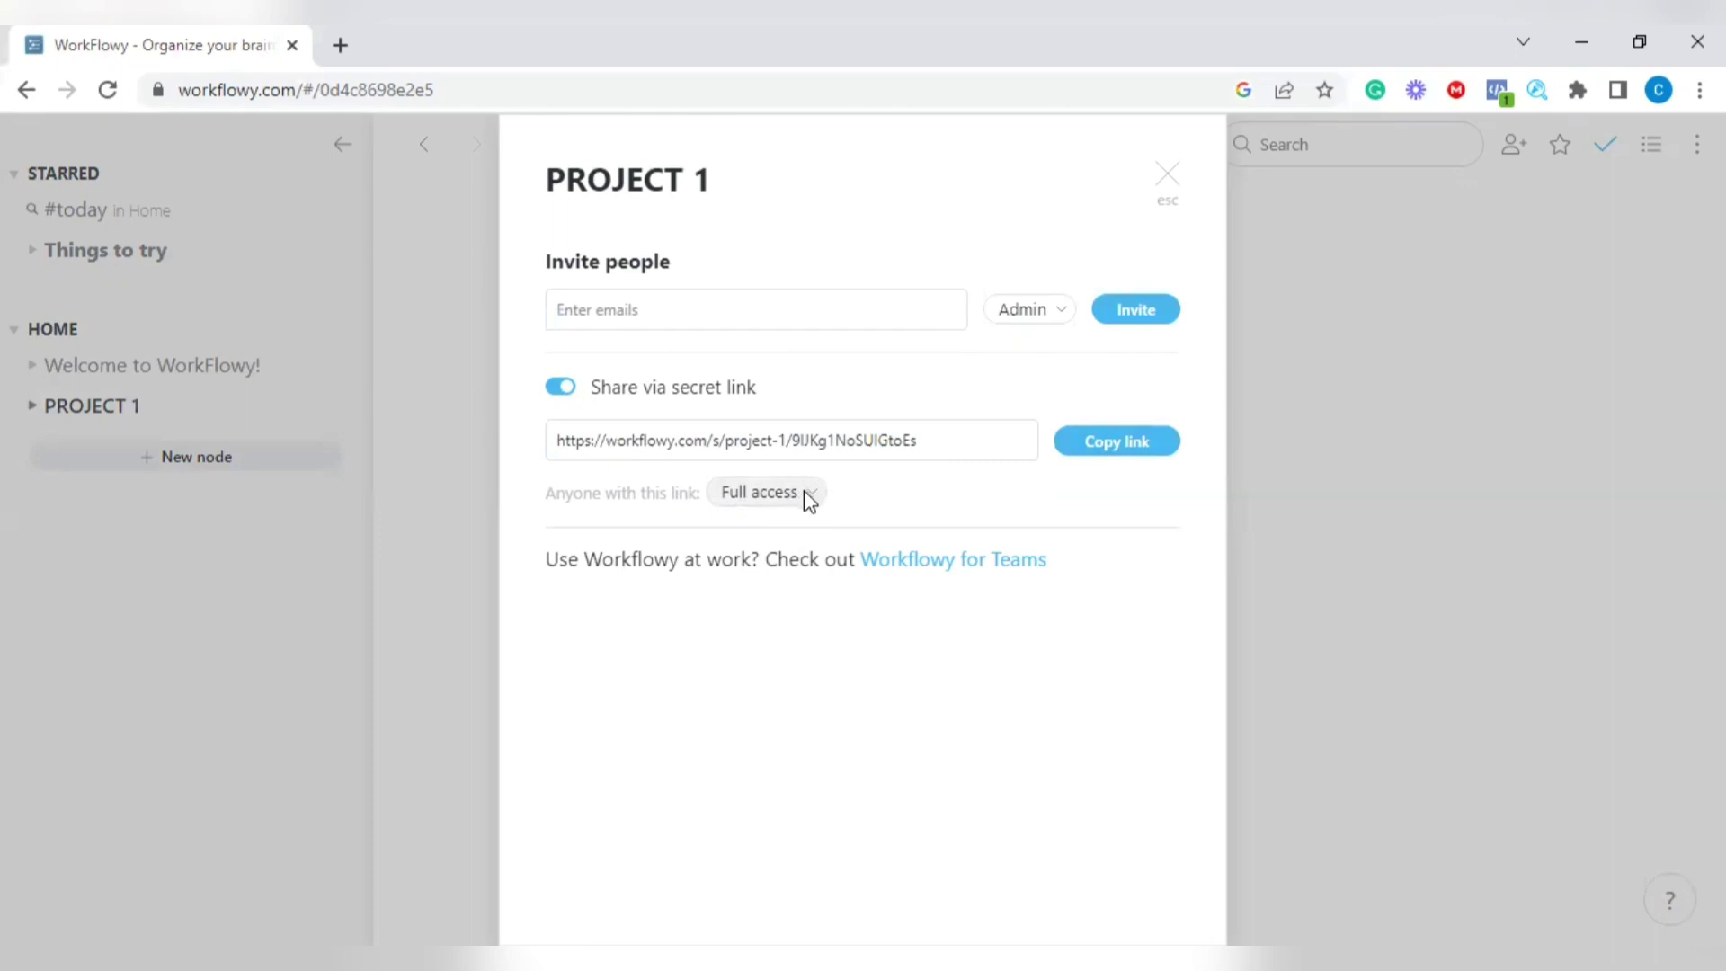
{"action": "left_click", "coordinate": [812, 496]}
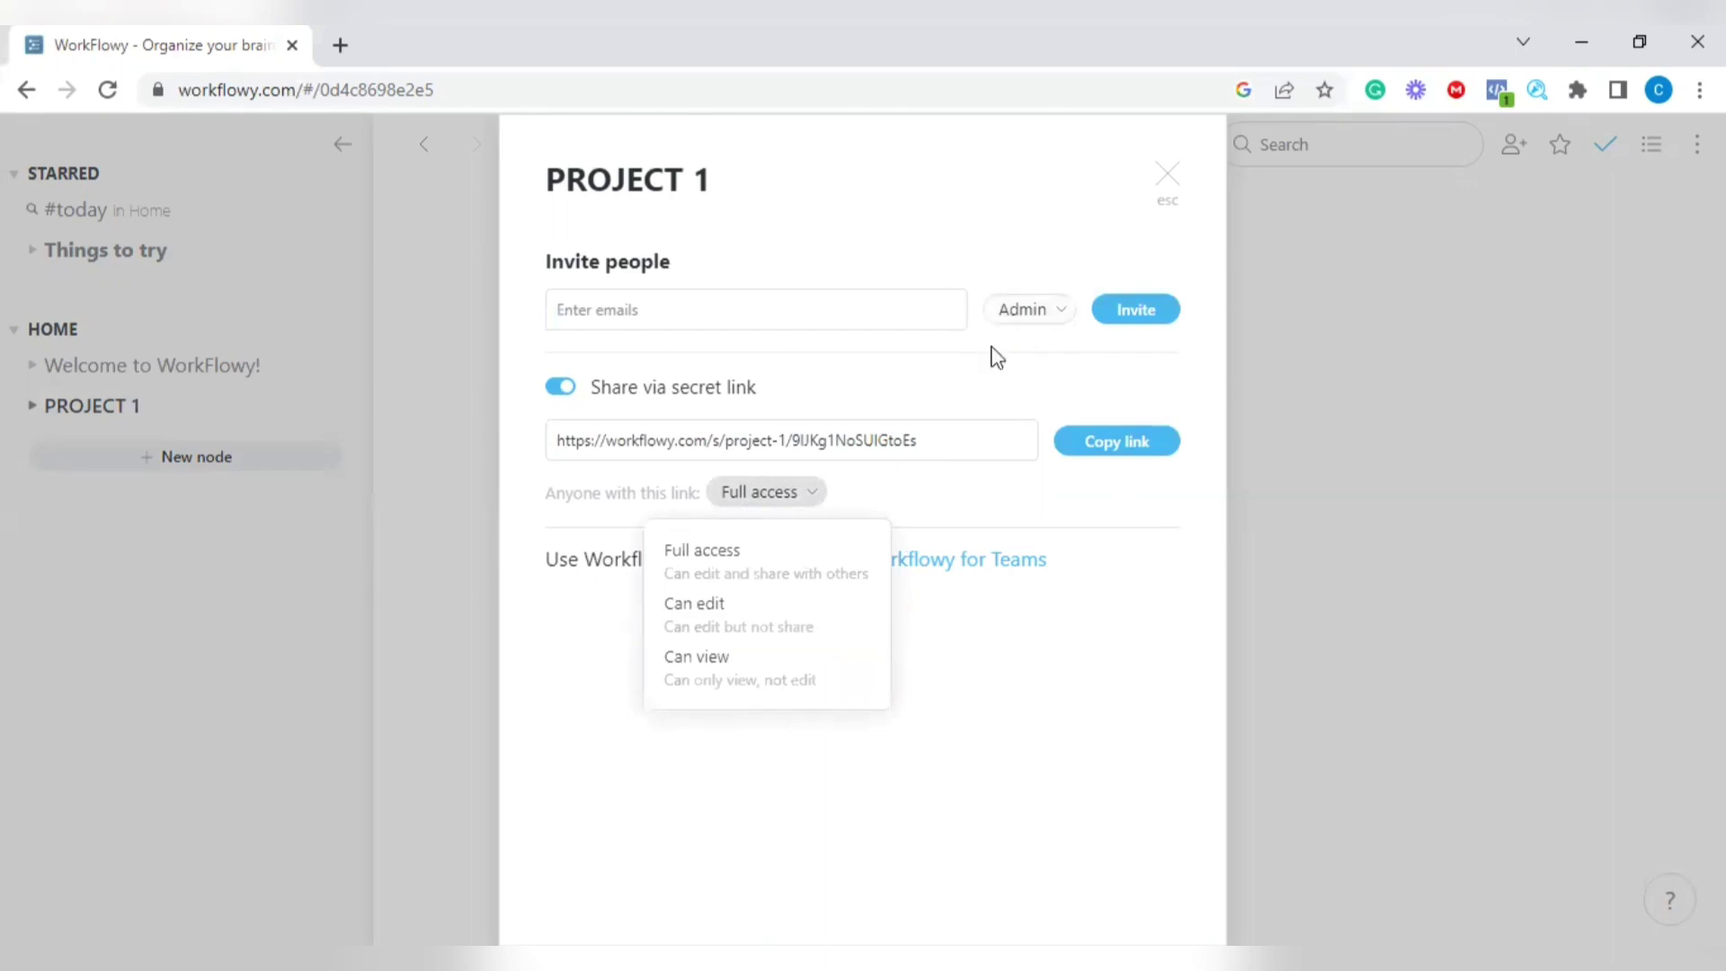
{"action": "left_click", "coordinate": [817, 504]}
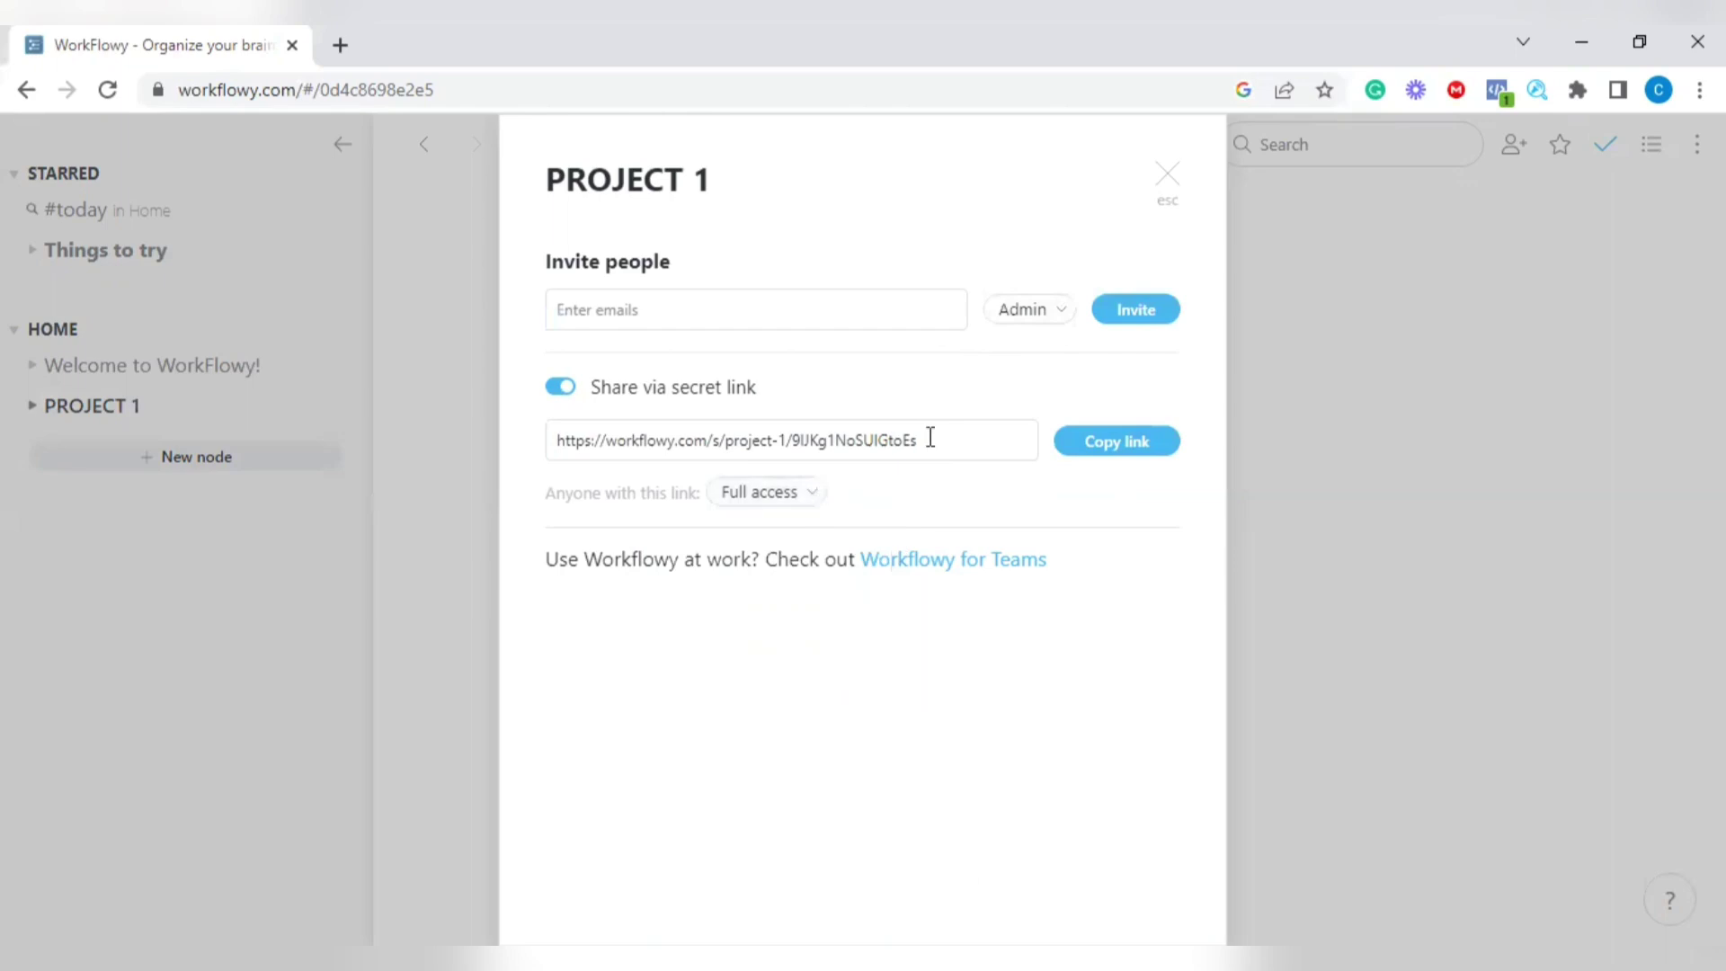
{"action": "left_click", "coordinate": [1170, 177]}
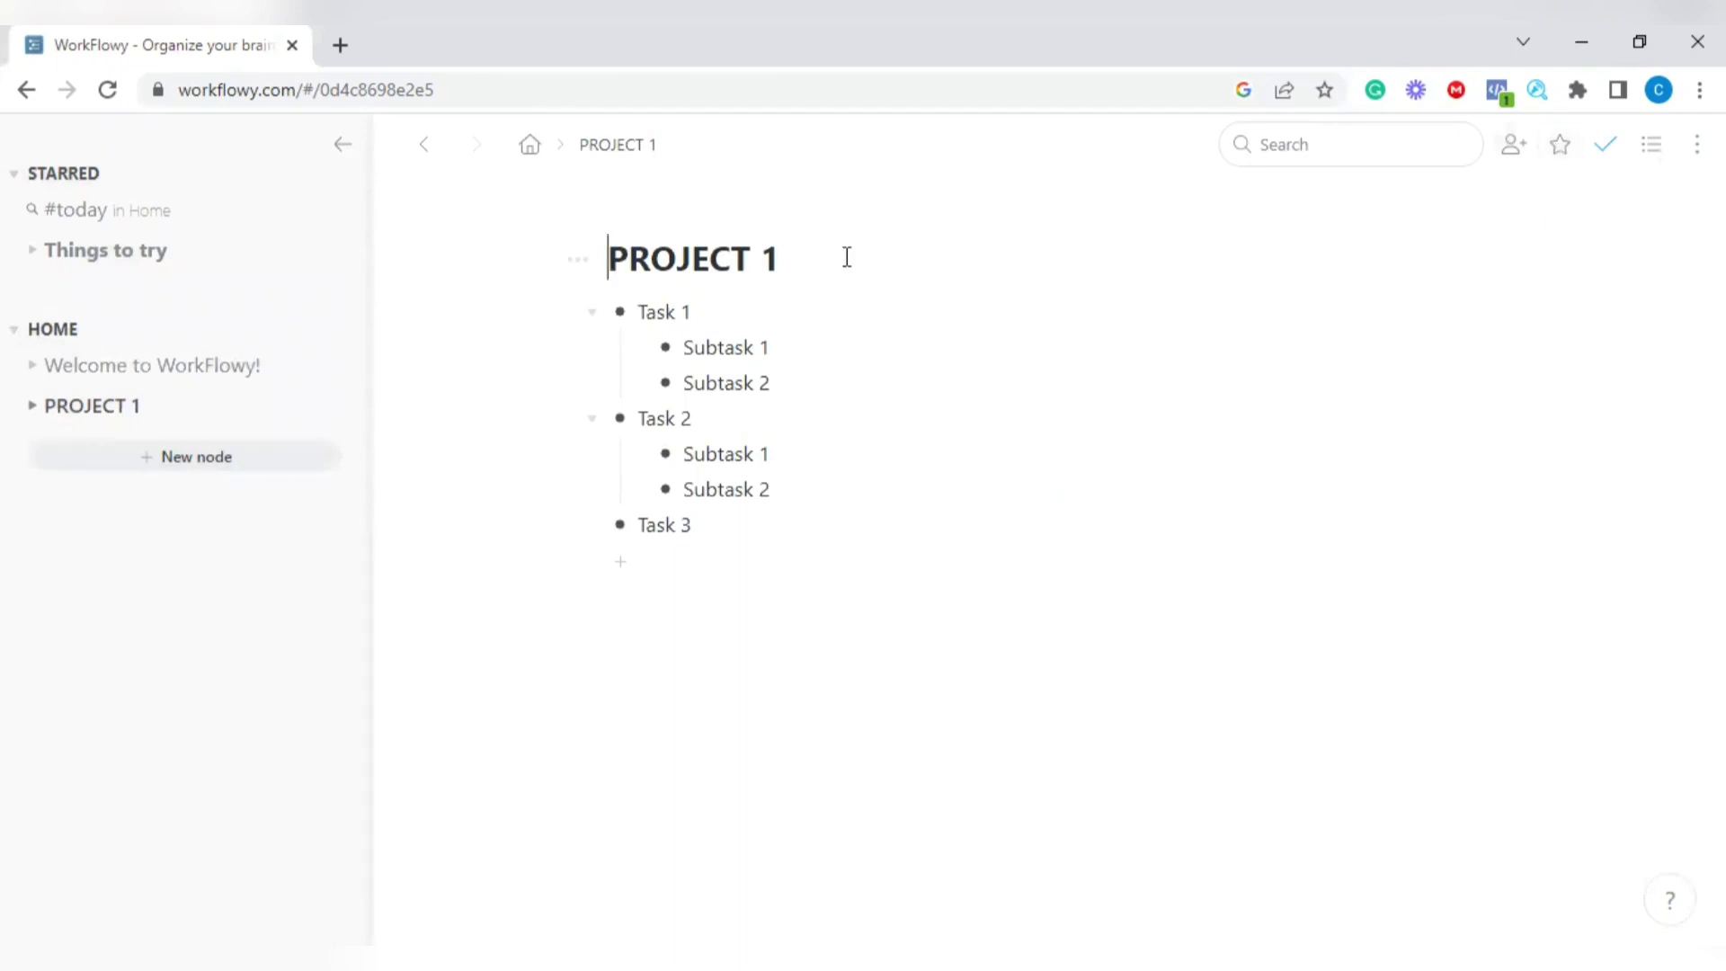
Step: Star PROJECT 1 and toggle Show completed so completed items end up hidden
{"action": "left_click", "coordinate": [1566, 154]}
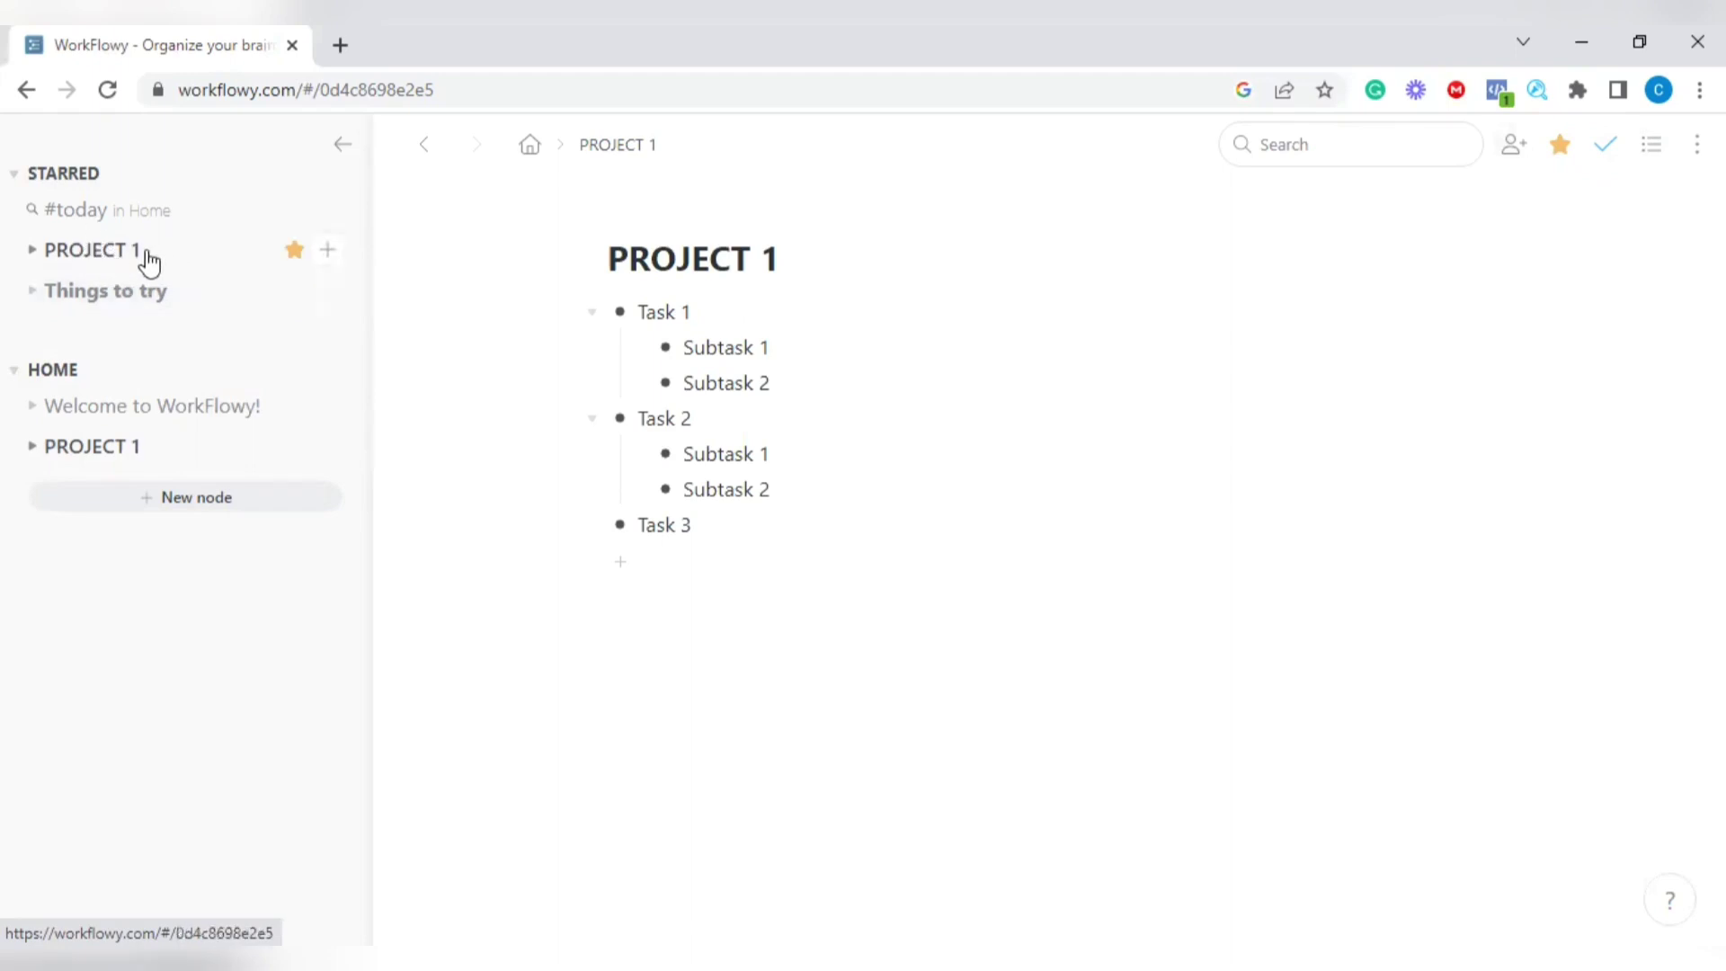
{"action": "mouse_move", "coordinate": [1606, 160]}
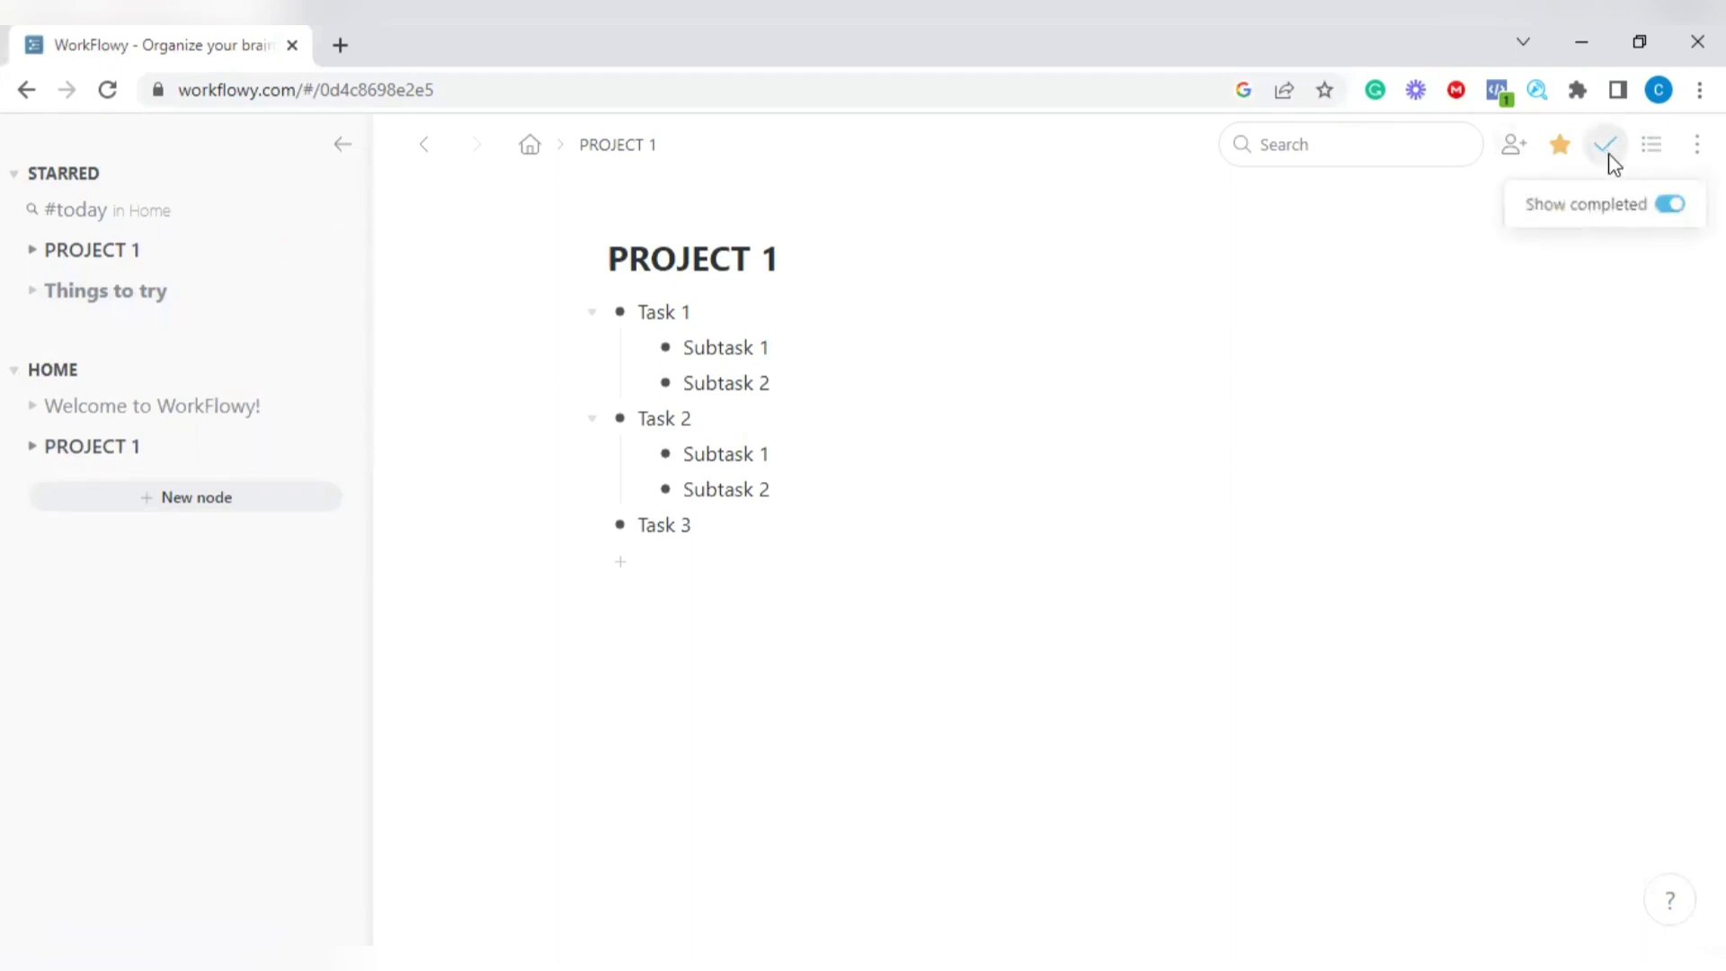
{"action": "left_click", "coordinate": [1610, 160]}
{"action": "left_click", "coordinate": [1609, 158]}
{"action": "left_click", "coordinate": [1609, 156]}
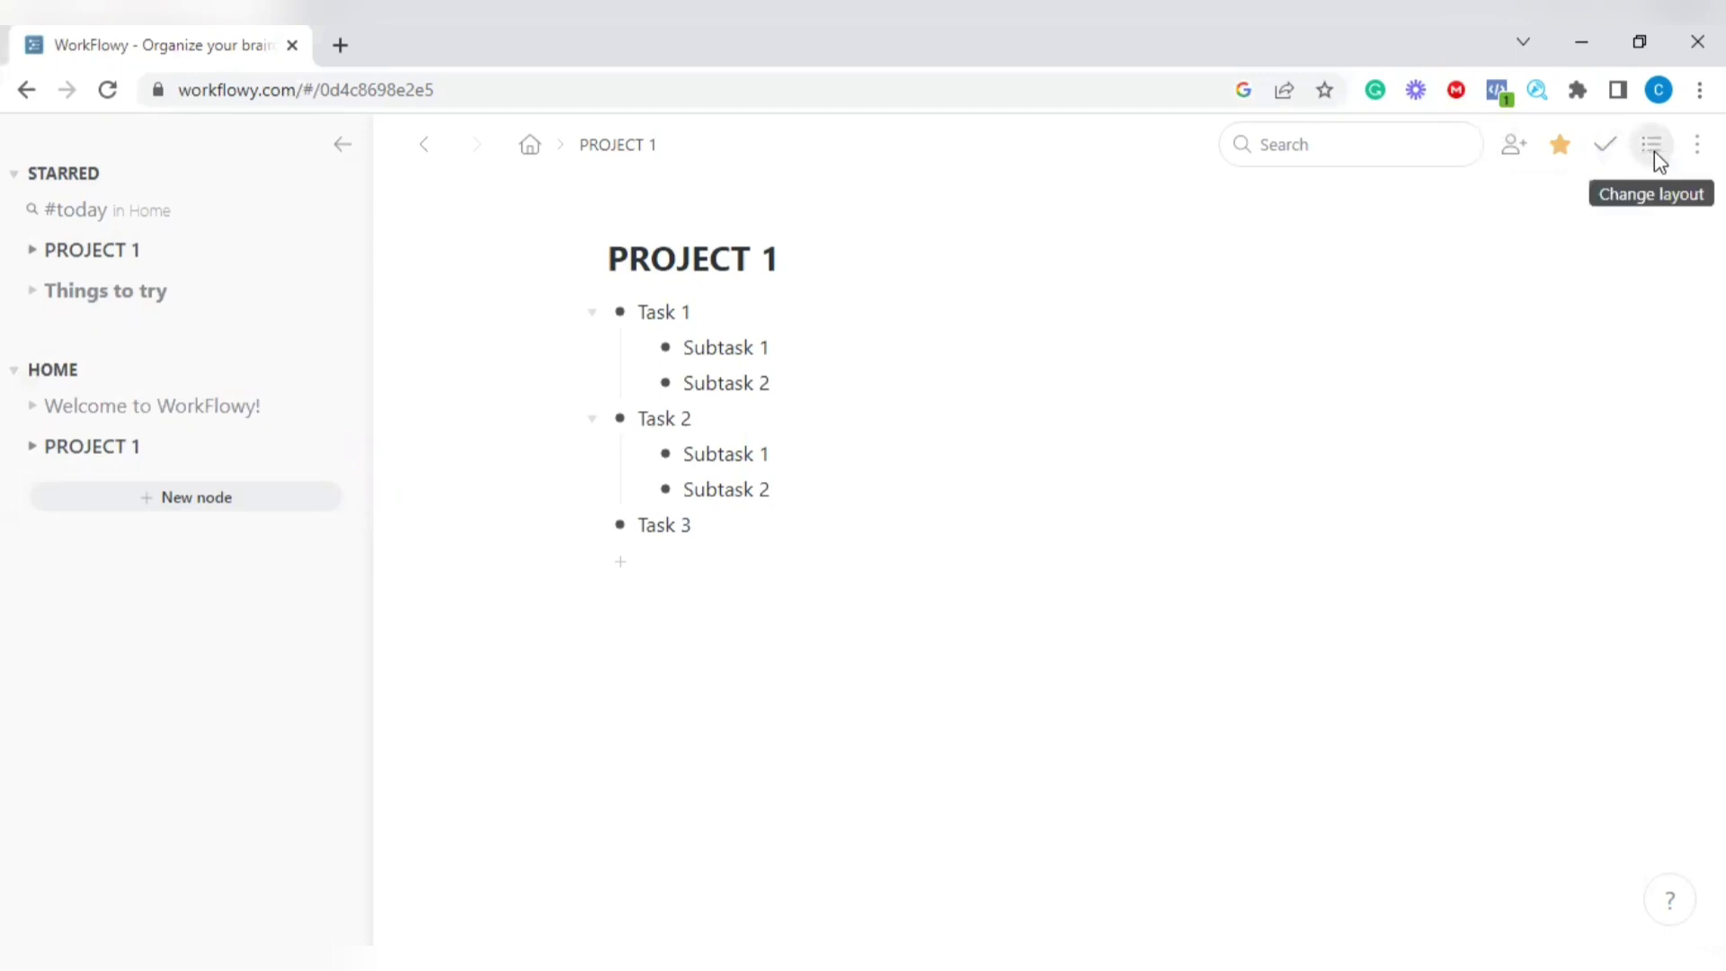
Step: Switch PROJECT 1 to the To-do layout, then to Board with tasks as columns
{"action": "mouse_move", "coordinate": [1654, 151]}
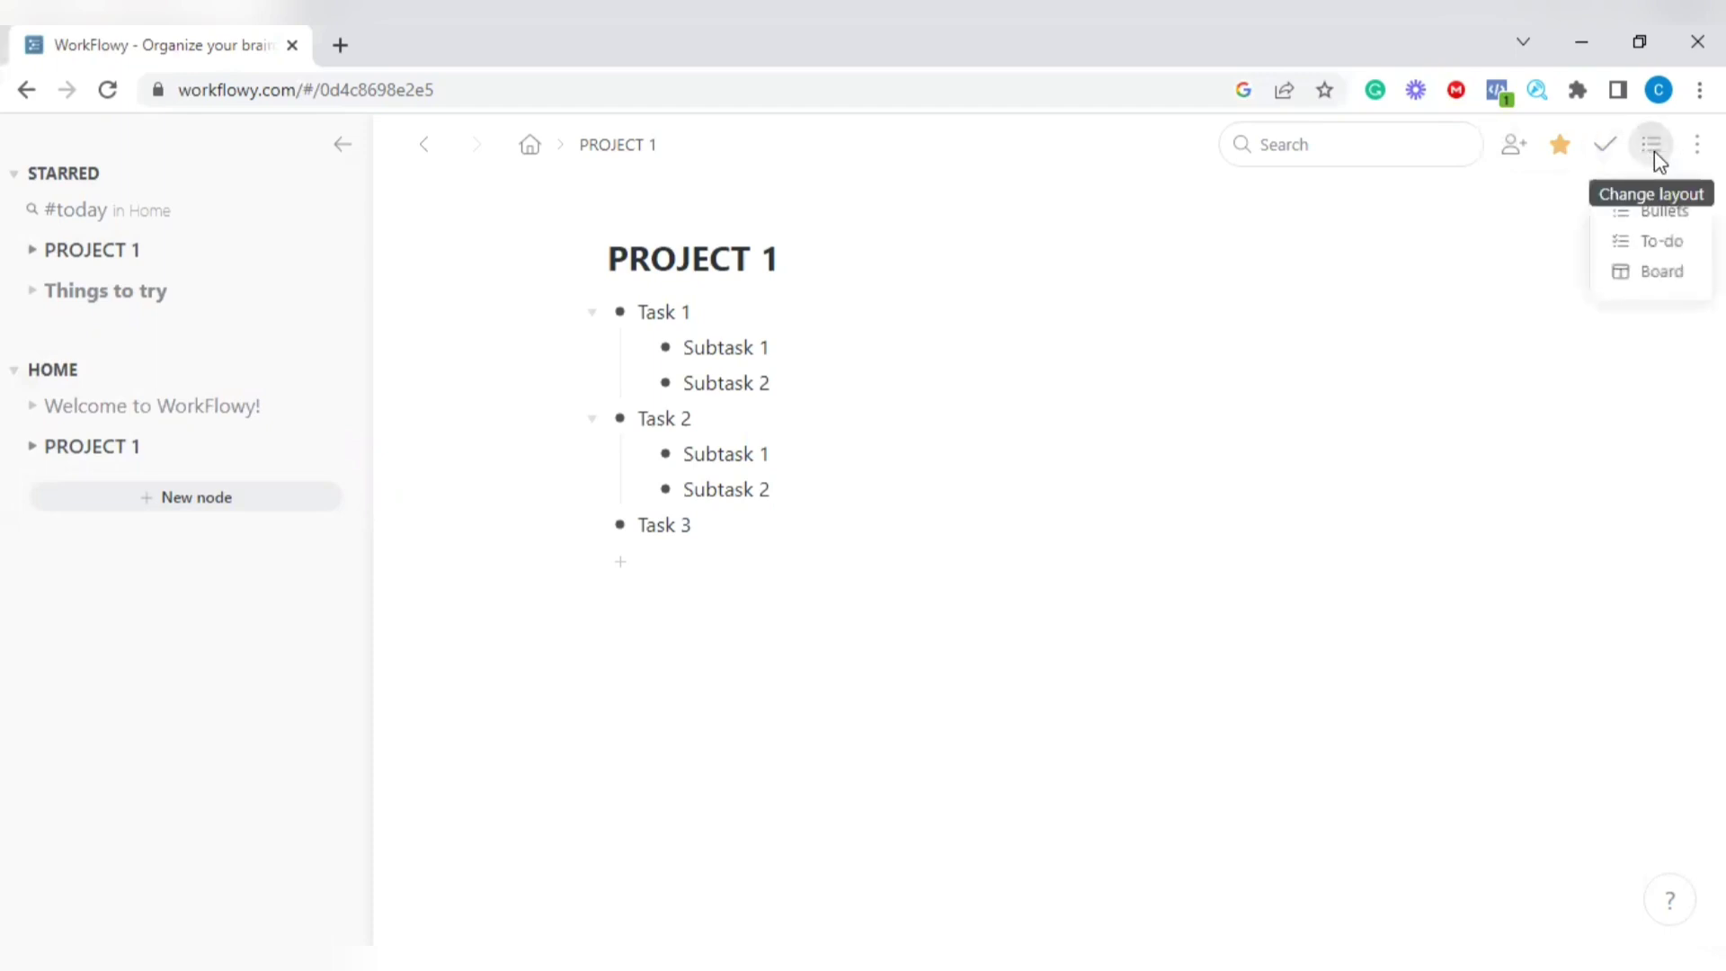
{"action": "left_click", "coordinate": [1650, 215]}
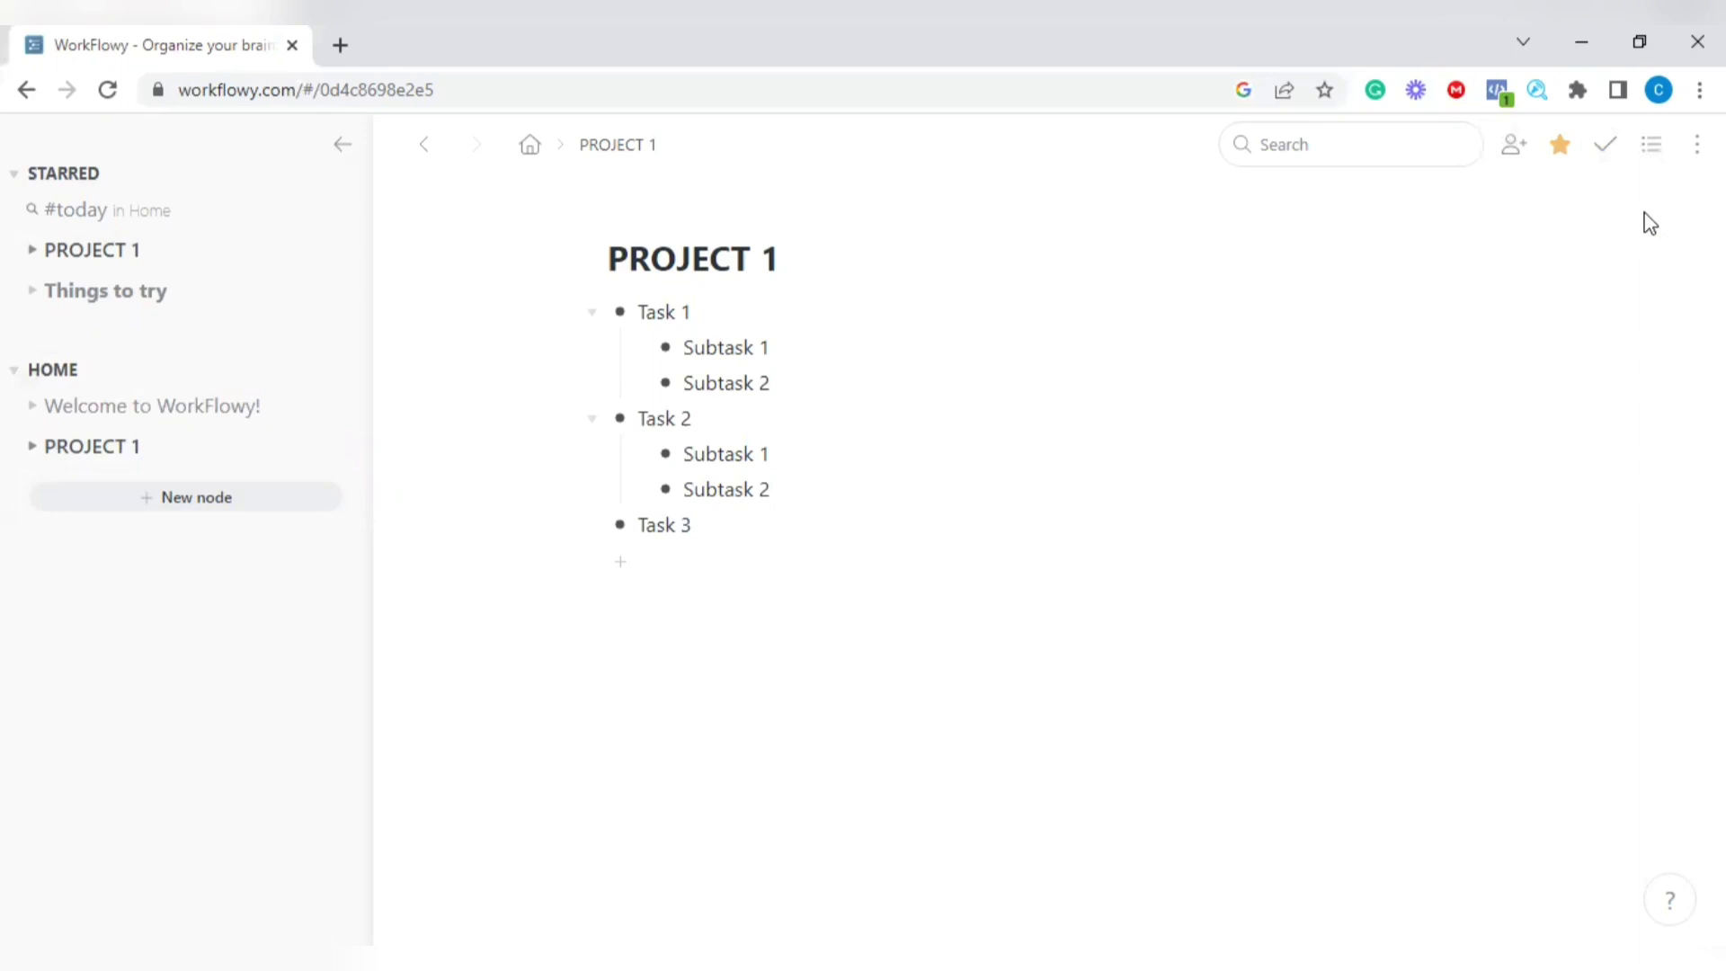
{"action": "mouse_move", "coordinate": [1651, 155]}
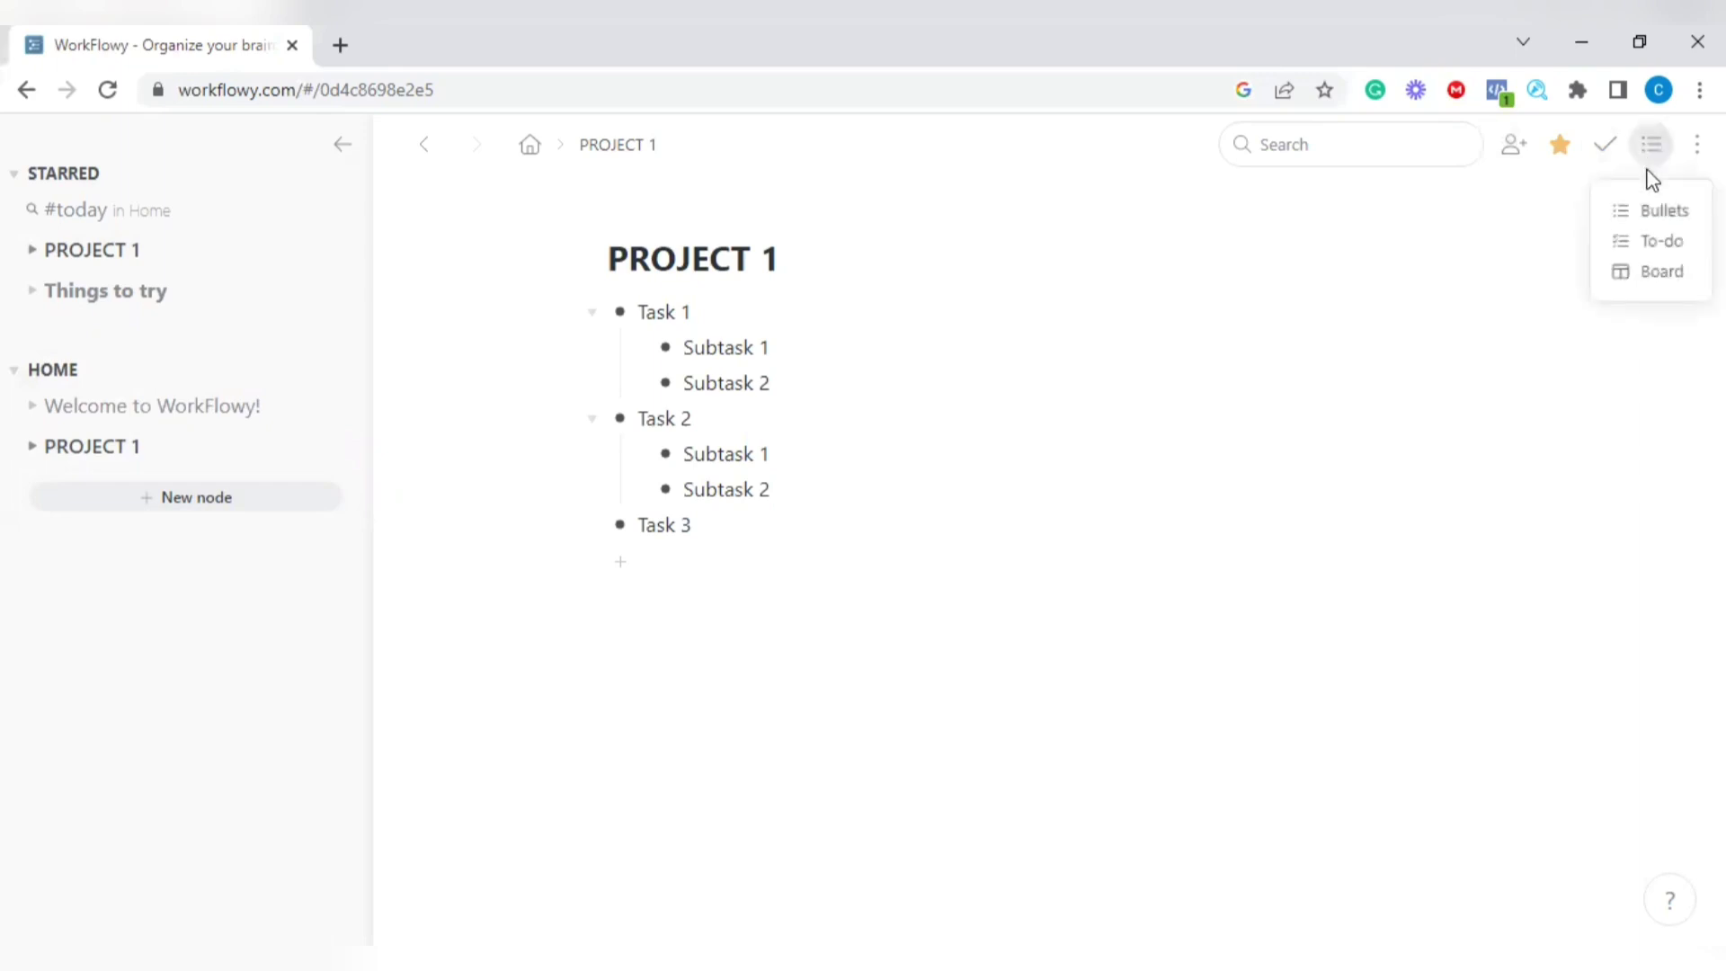
{"action": "left_click", "coordinate": [1637, 252]}
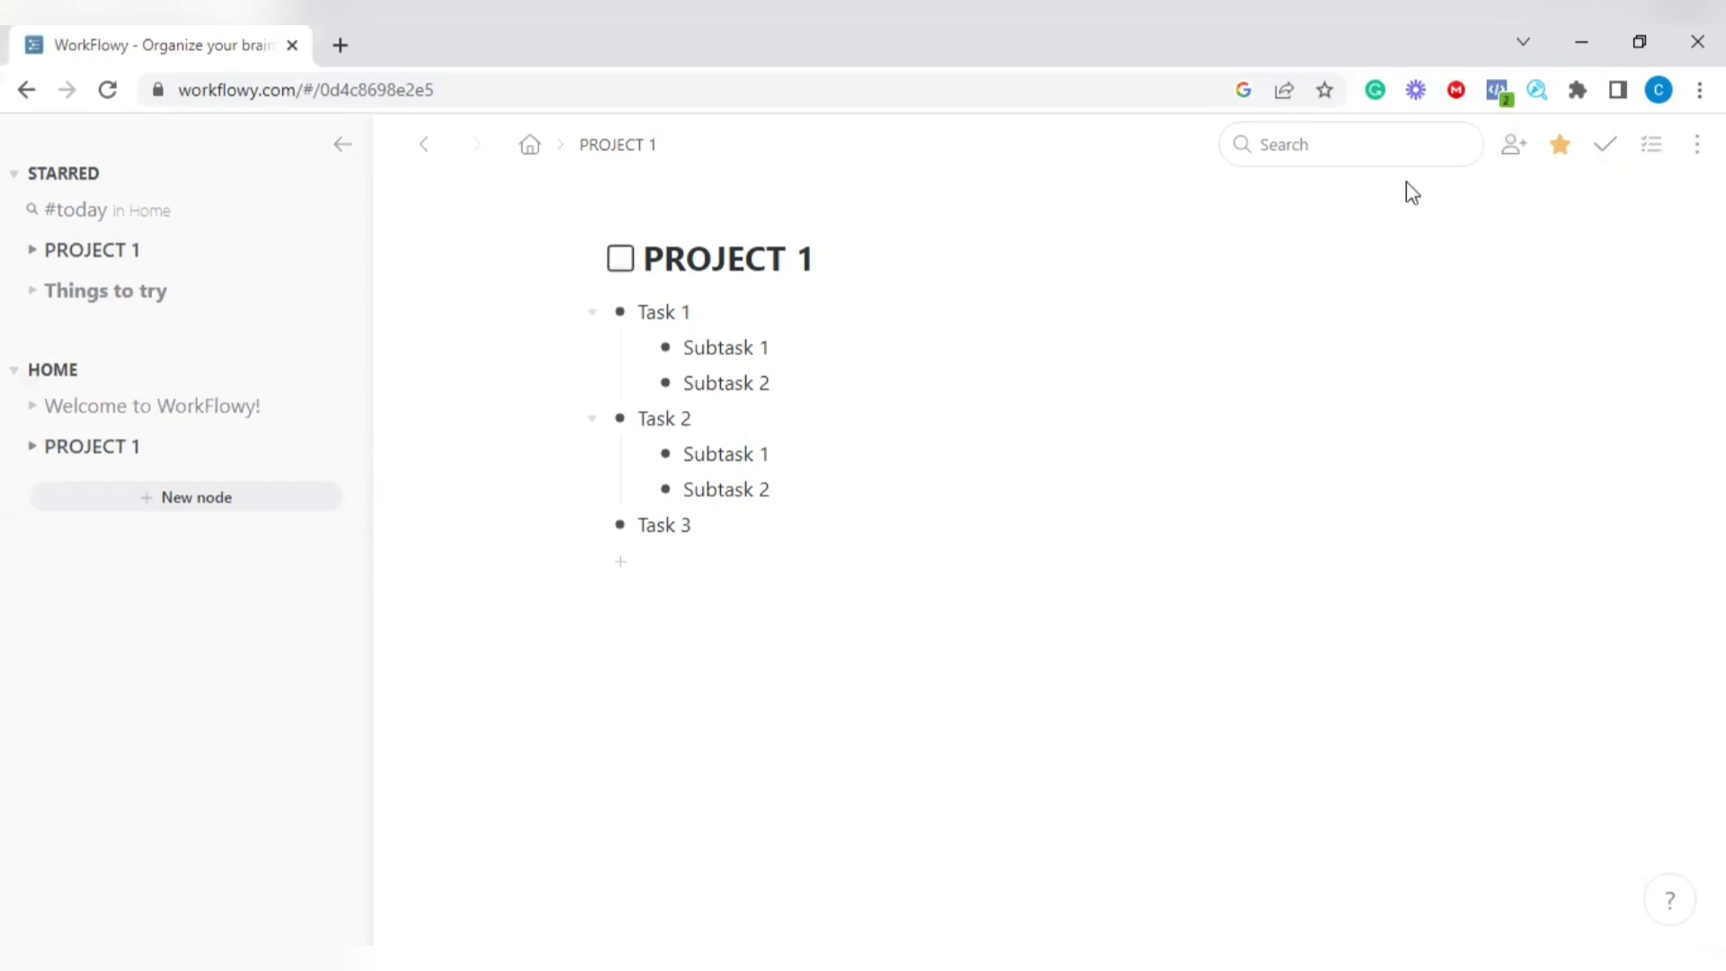
{"action": "left_click", "coordinate": [1650, 147]}
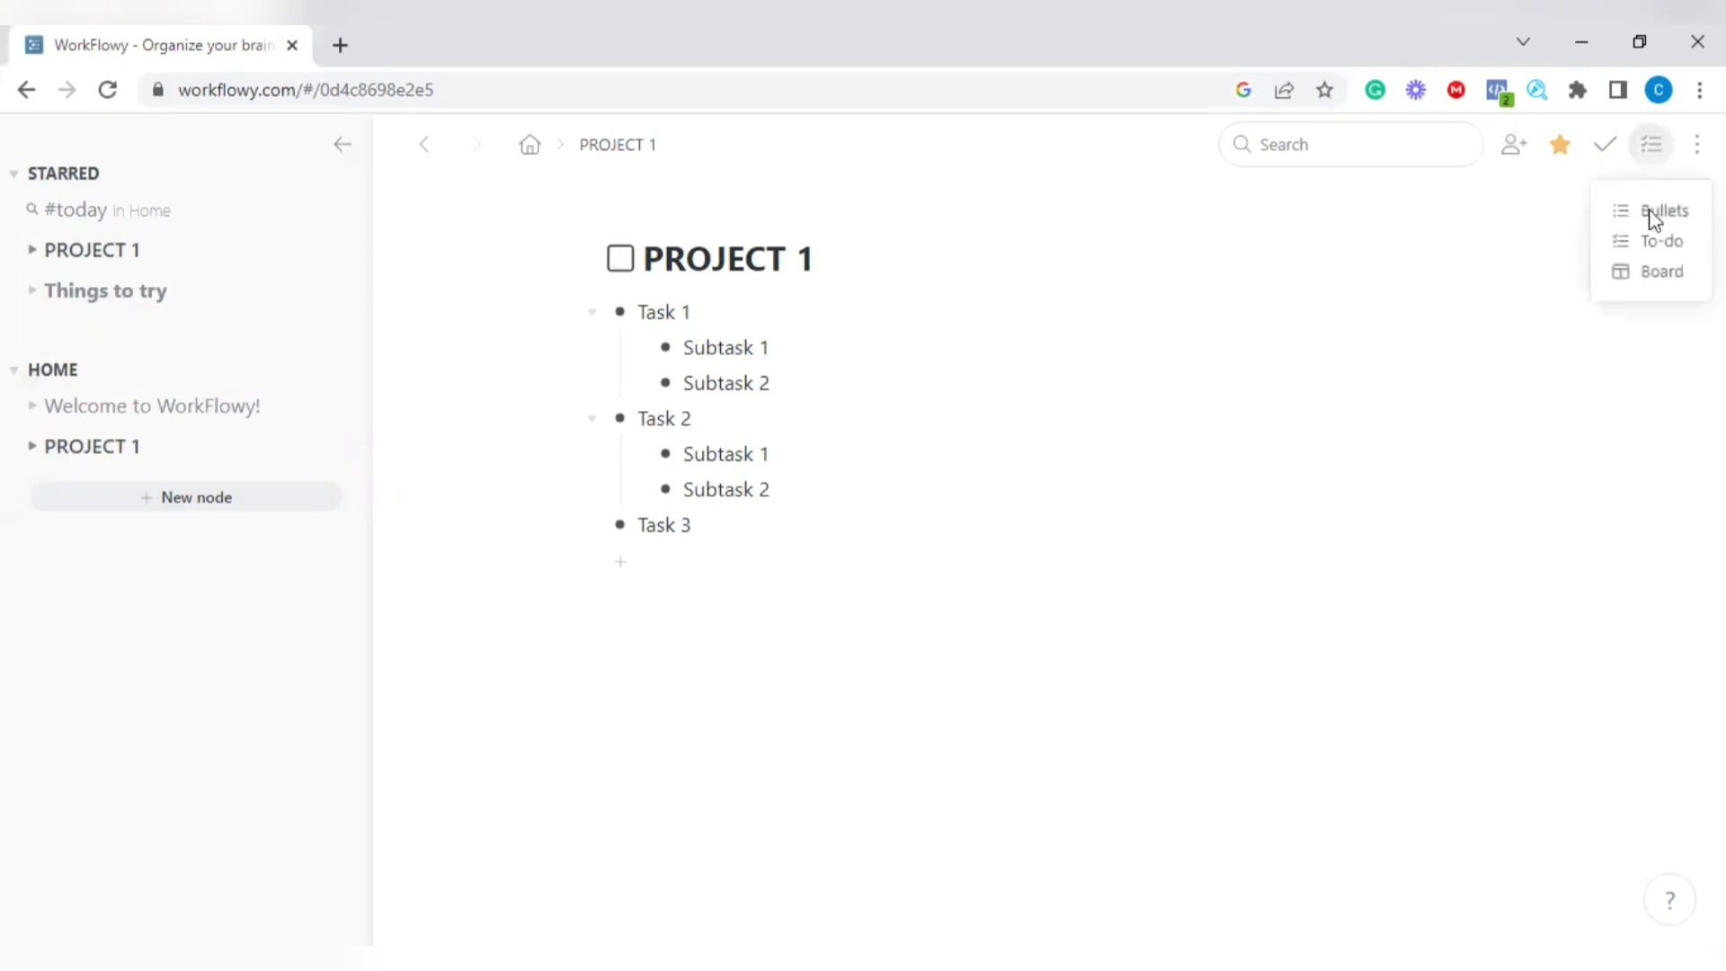
{"action": "left_click", "coordinate": [1653, 273]}
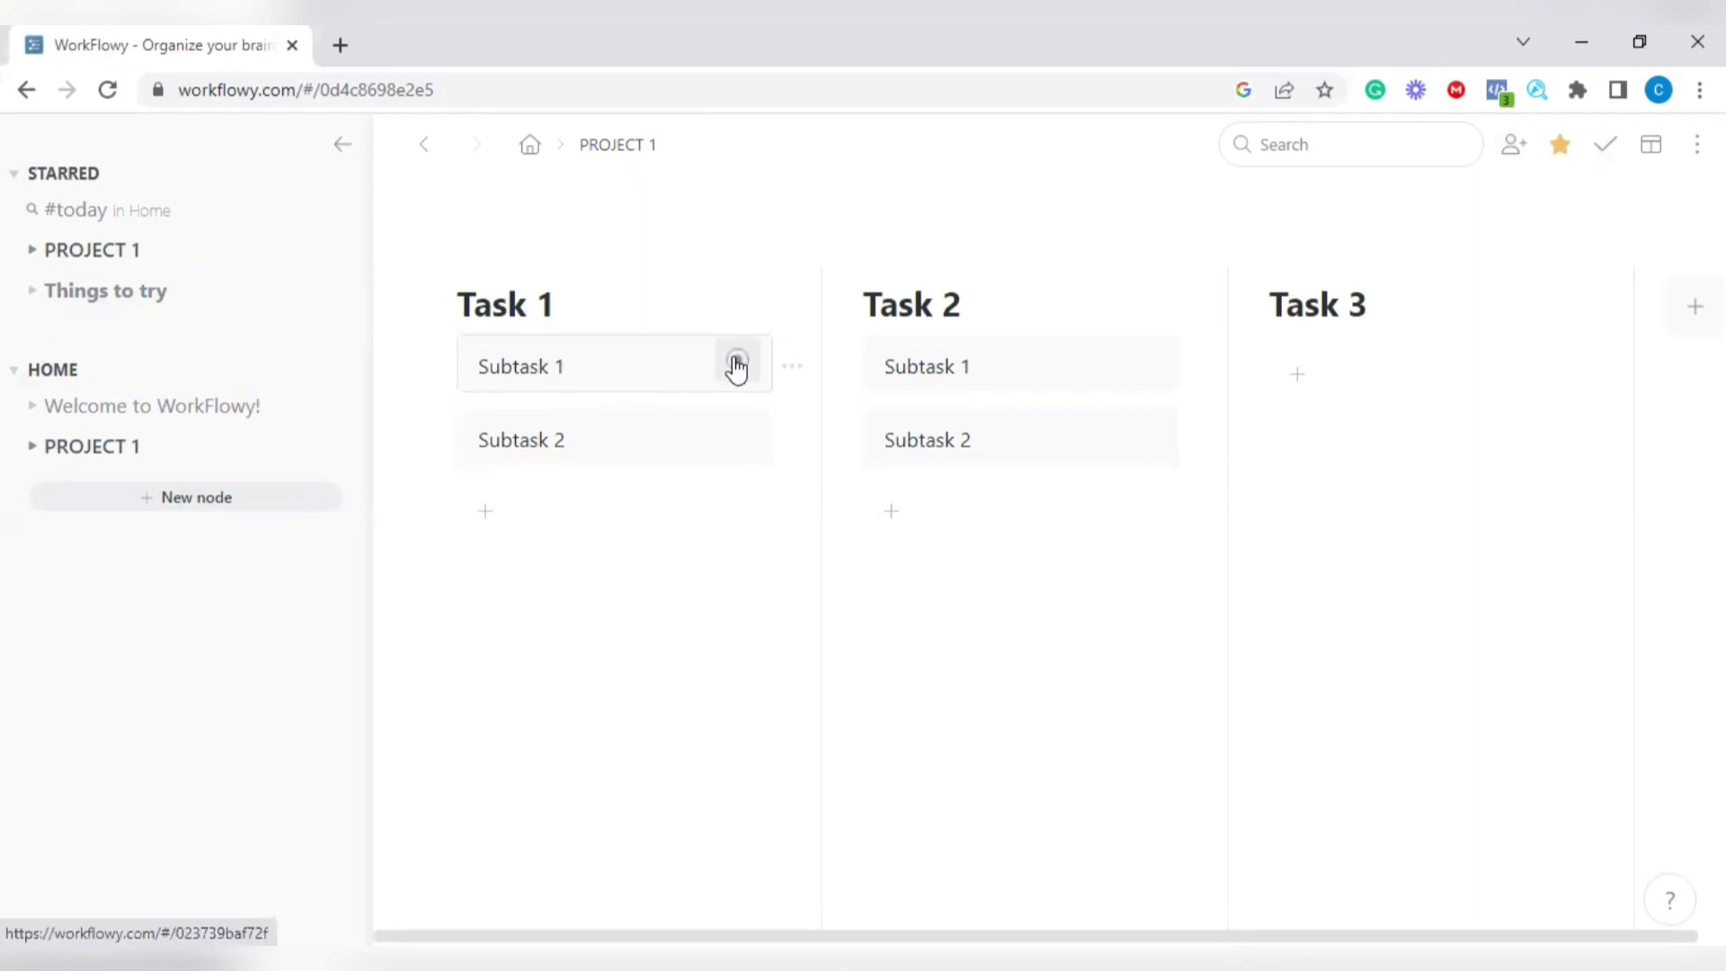
{"action": "left_click", "coordinate": [736, 364]}
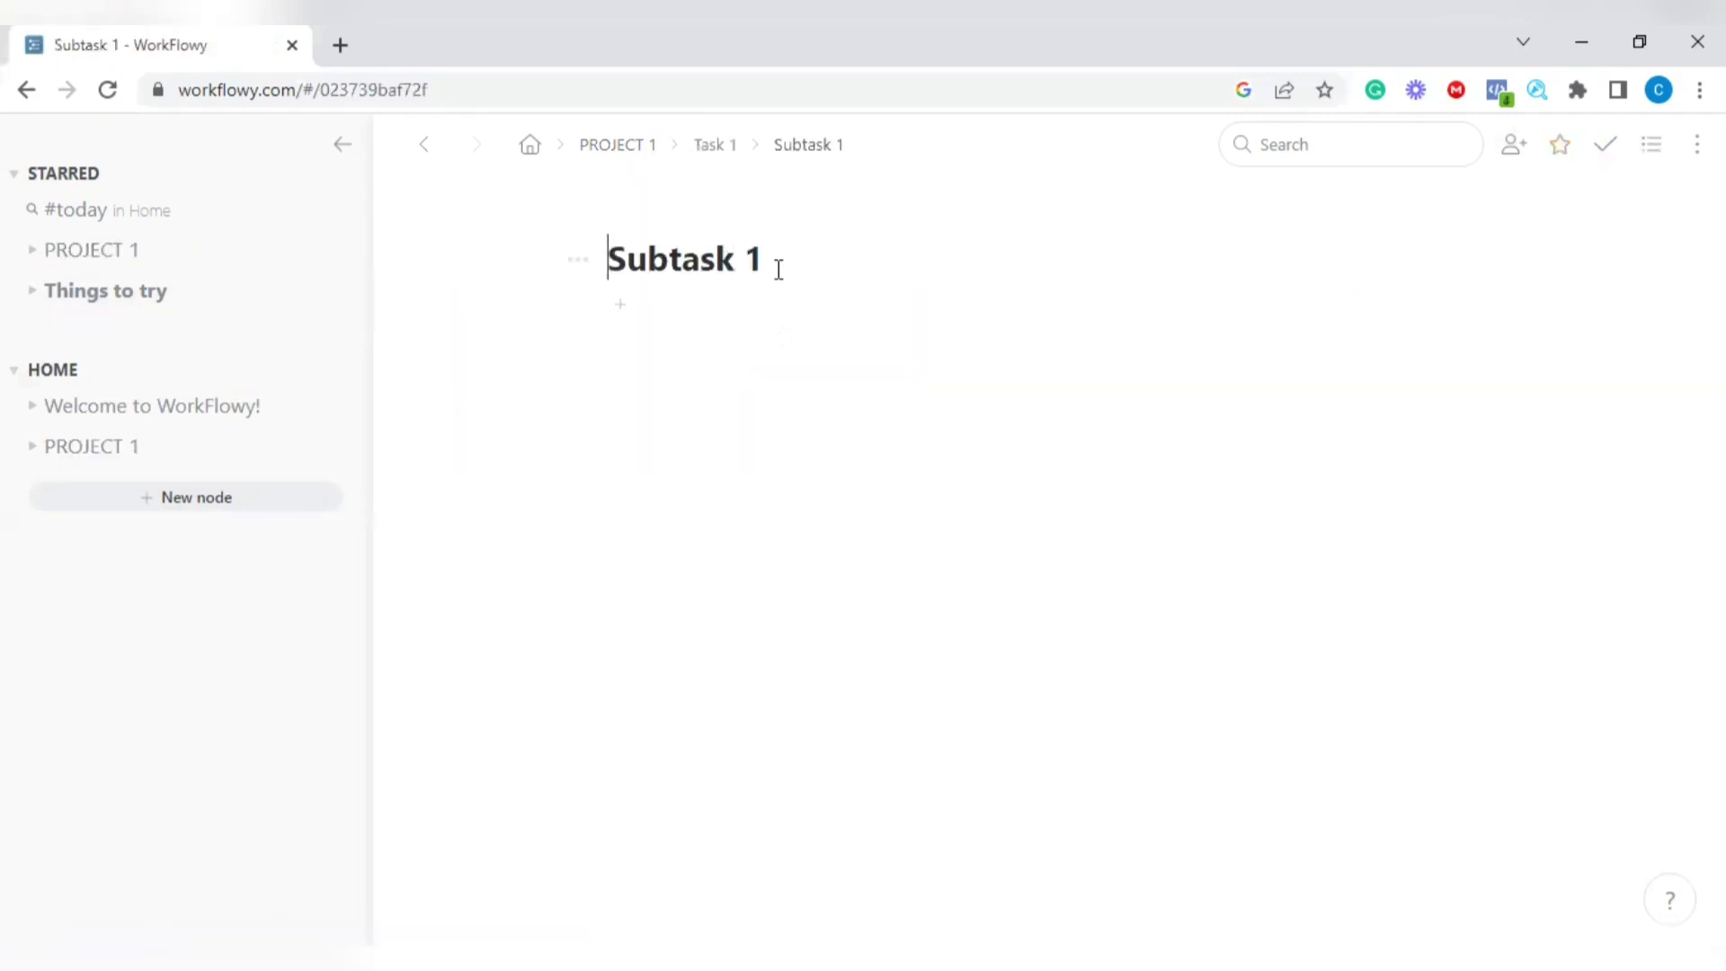
{"action": "left_click", "coordinate": [423, 151]}
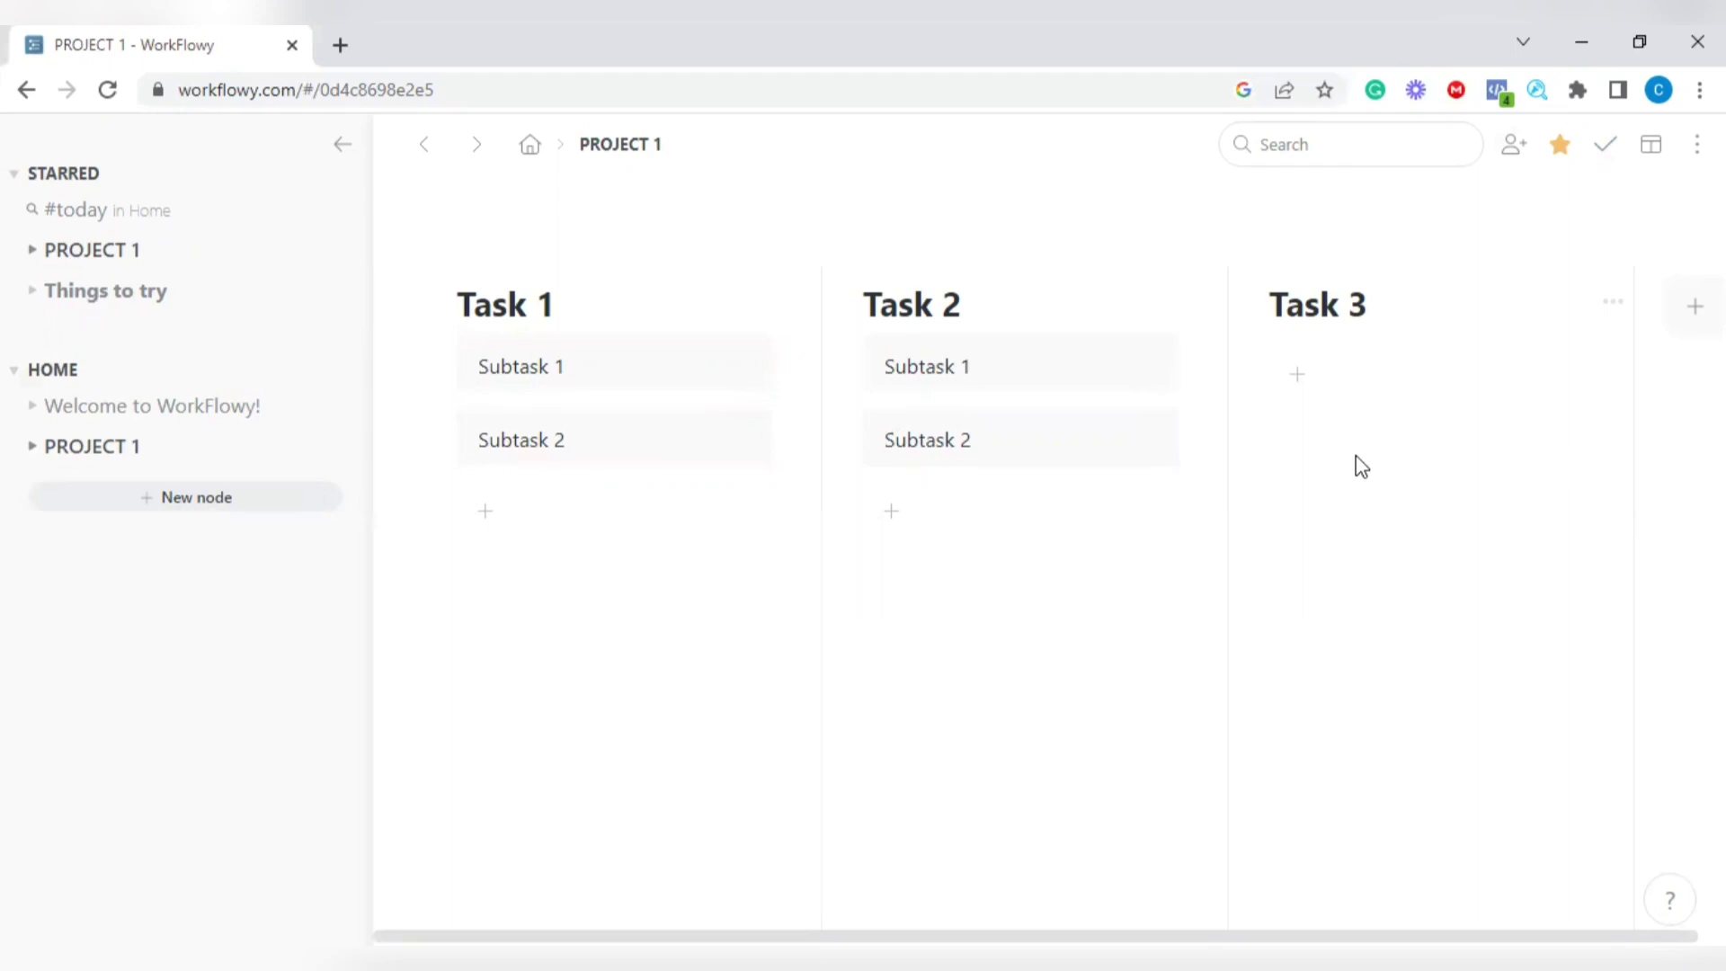
{"action": "left_click", "coordinate": [1652, 149]}
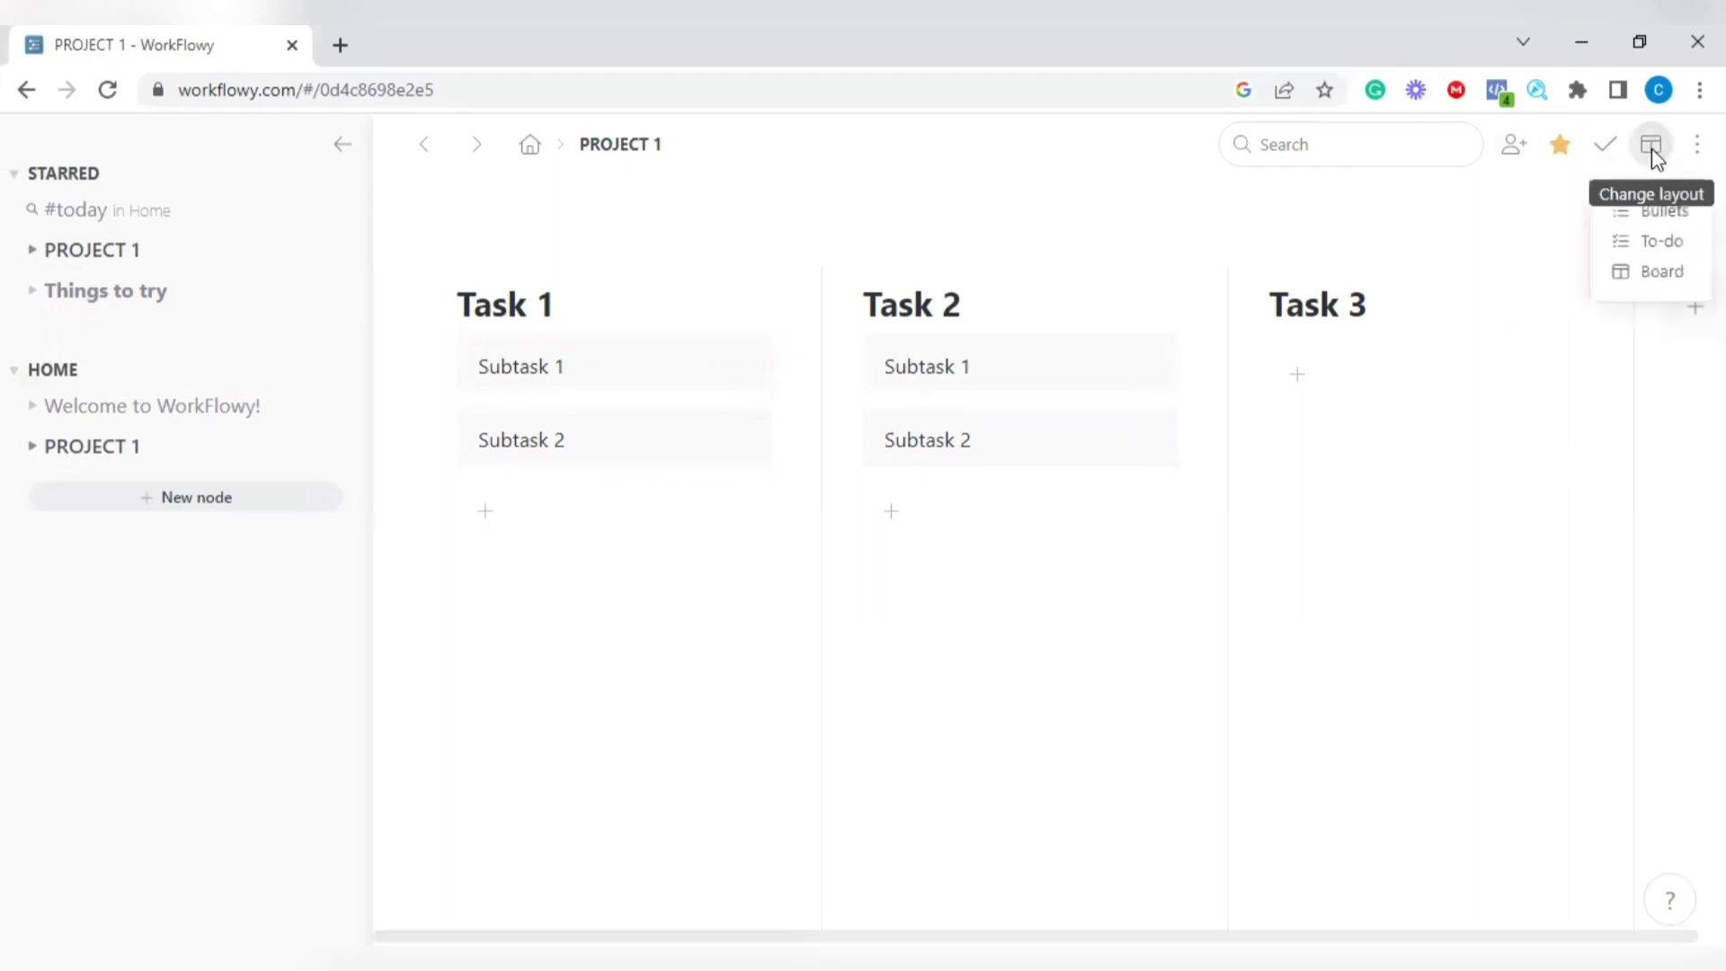
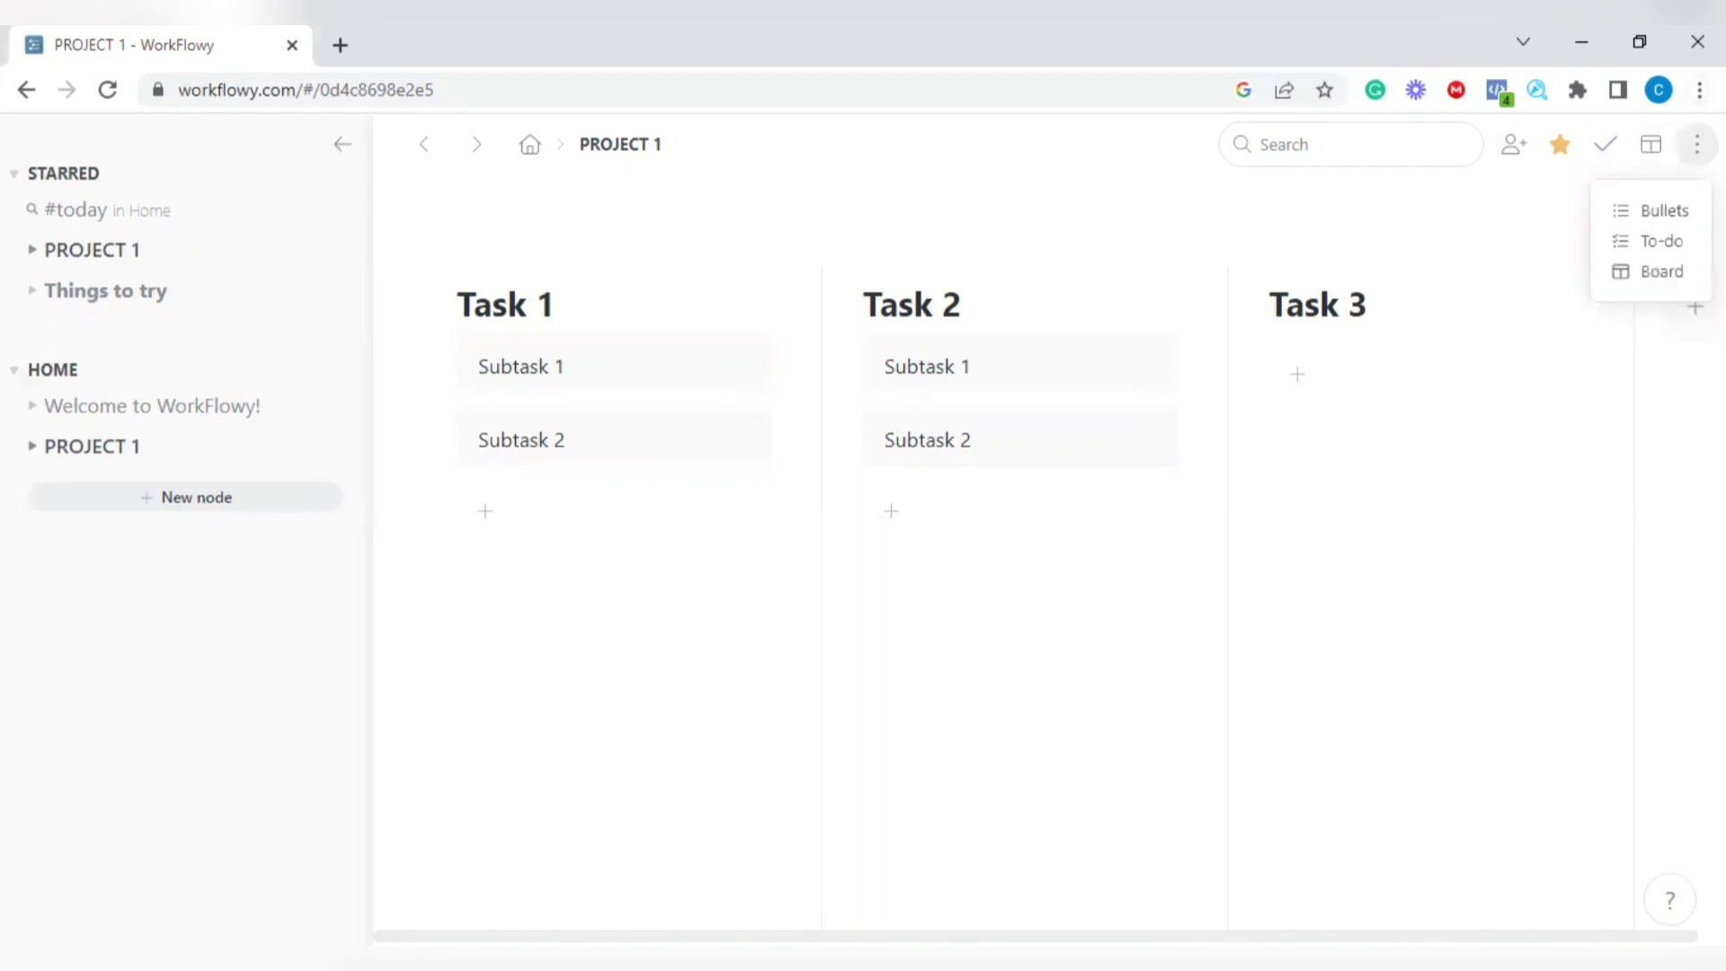
Step: Open WorkFlowy's Settings dialog over the PROJECT 1 board from the ⋮ menu
{"action": "left_click", "coordinate": [1697, 144]}
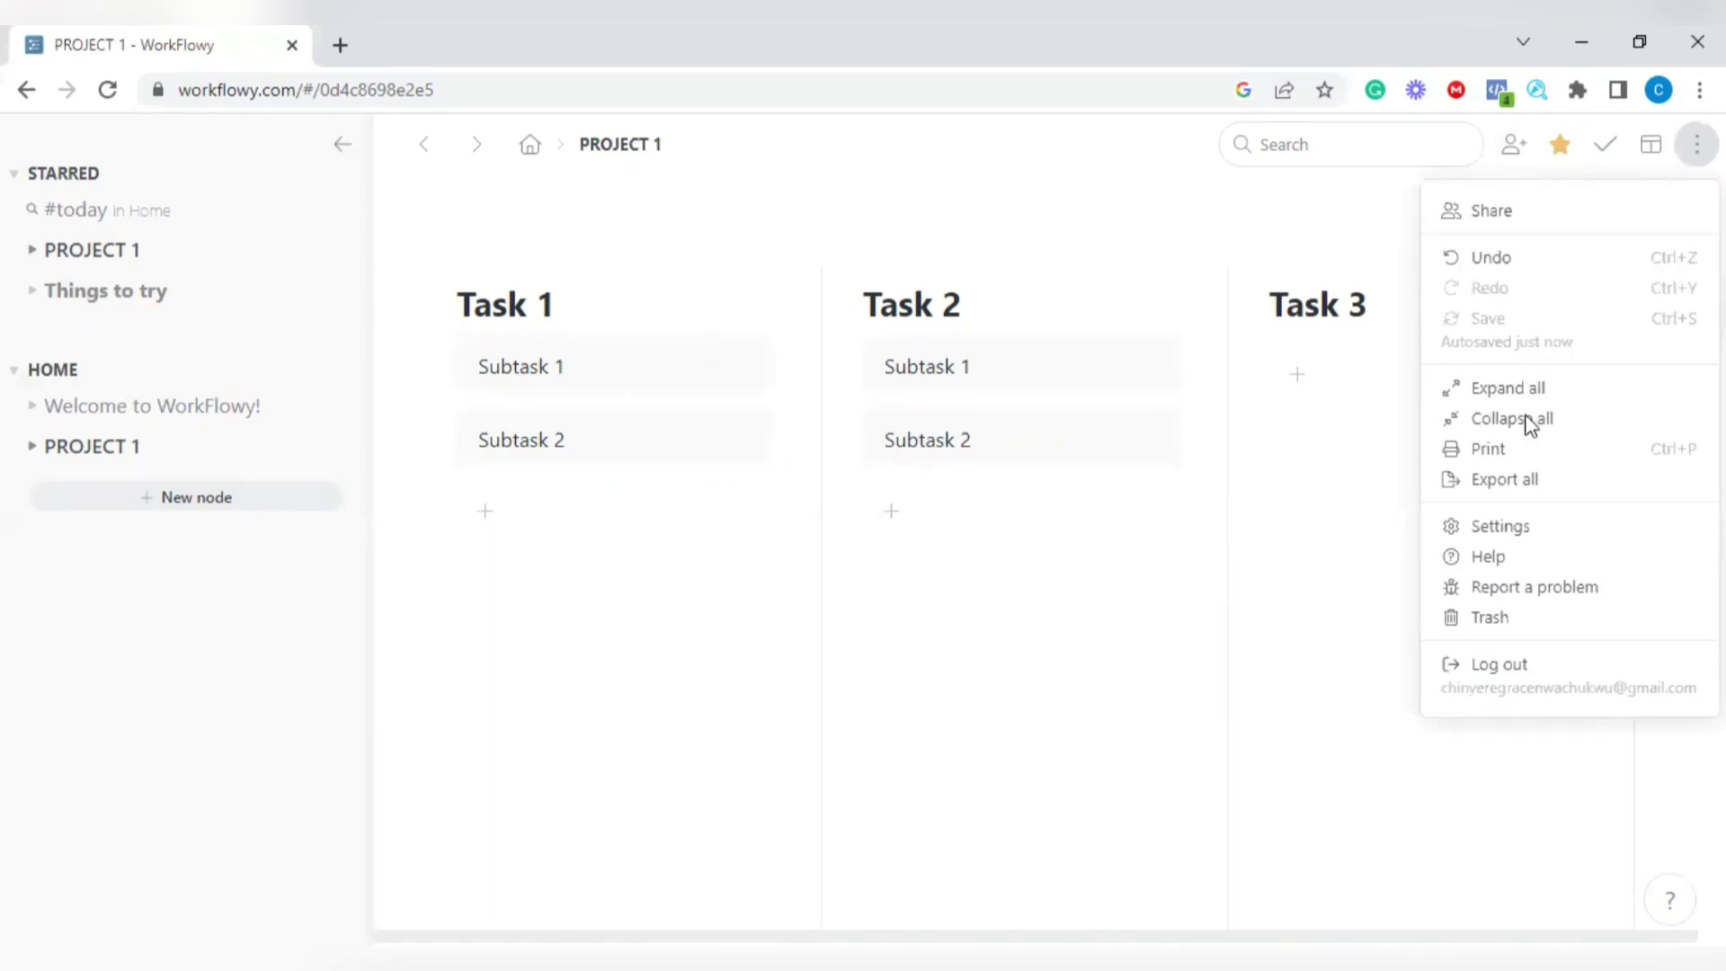
{"action": "left_click", "coordinate": [1508, 530]}
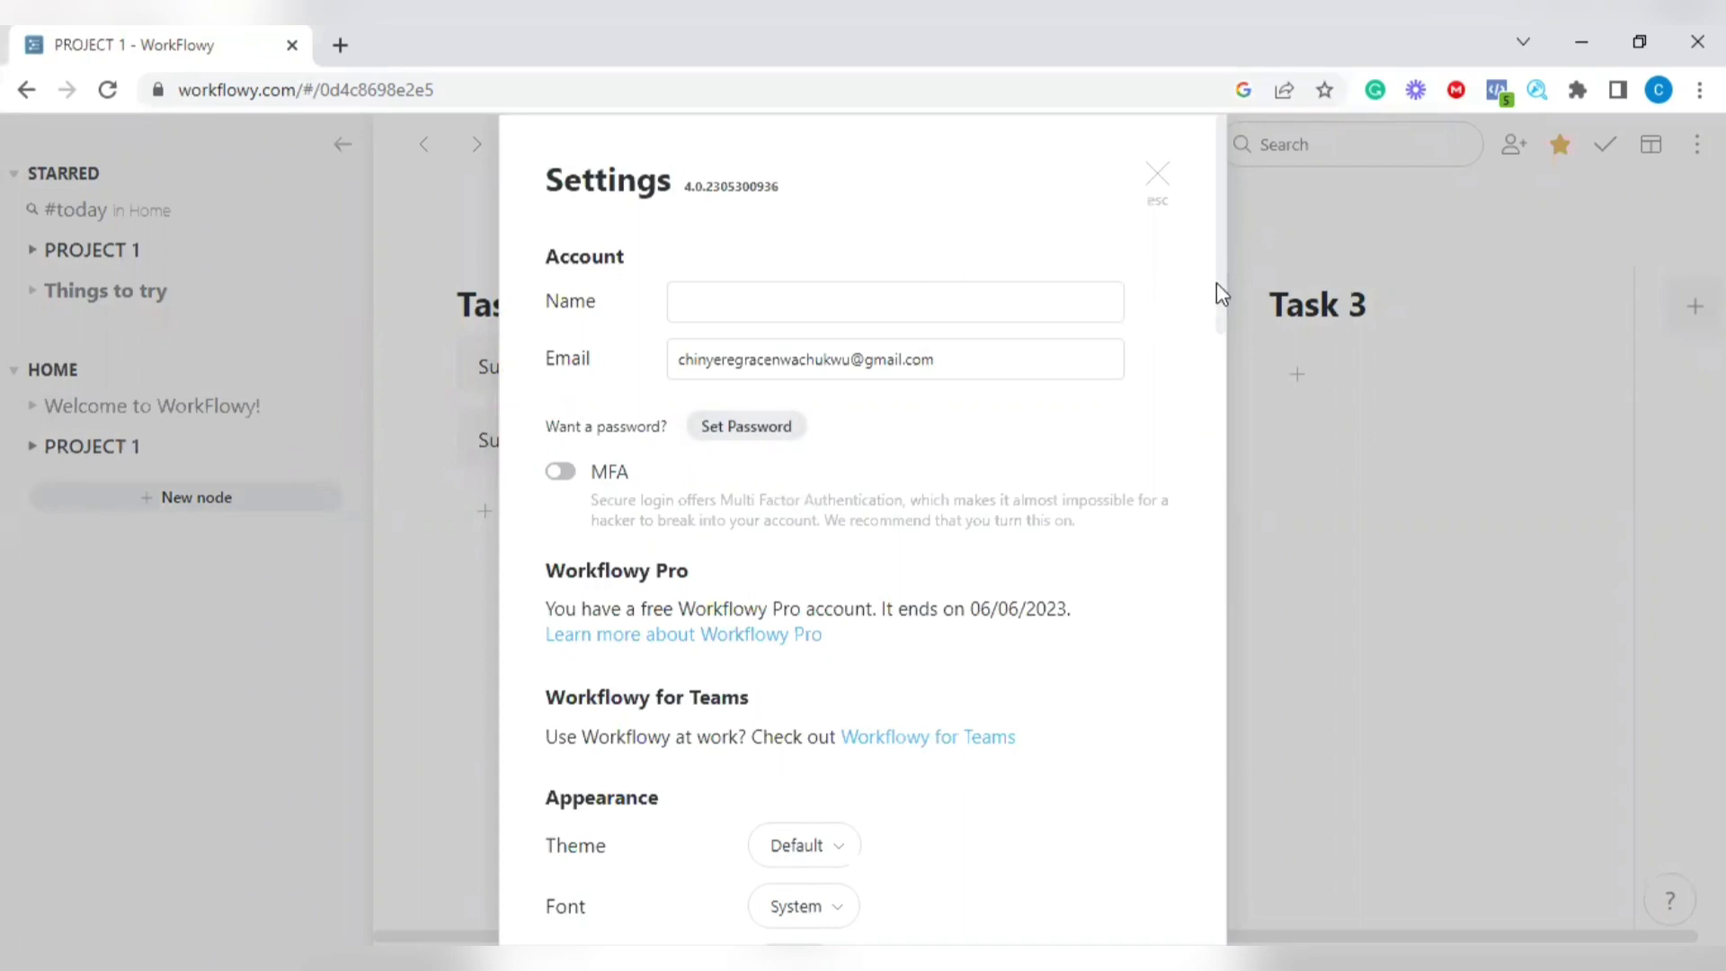
Step: Switch on 'Help me learn the keyboard shortcuts' under Other in Settings
{"action": "left_click_drag", "start_coordinate": [1216, 299], "coordinate": [1214, 402]}
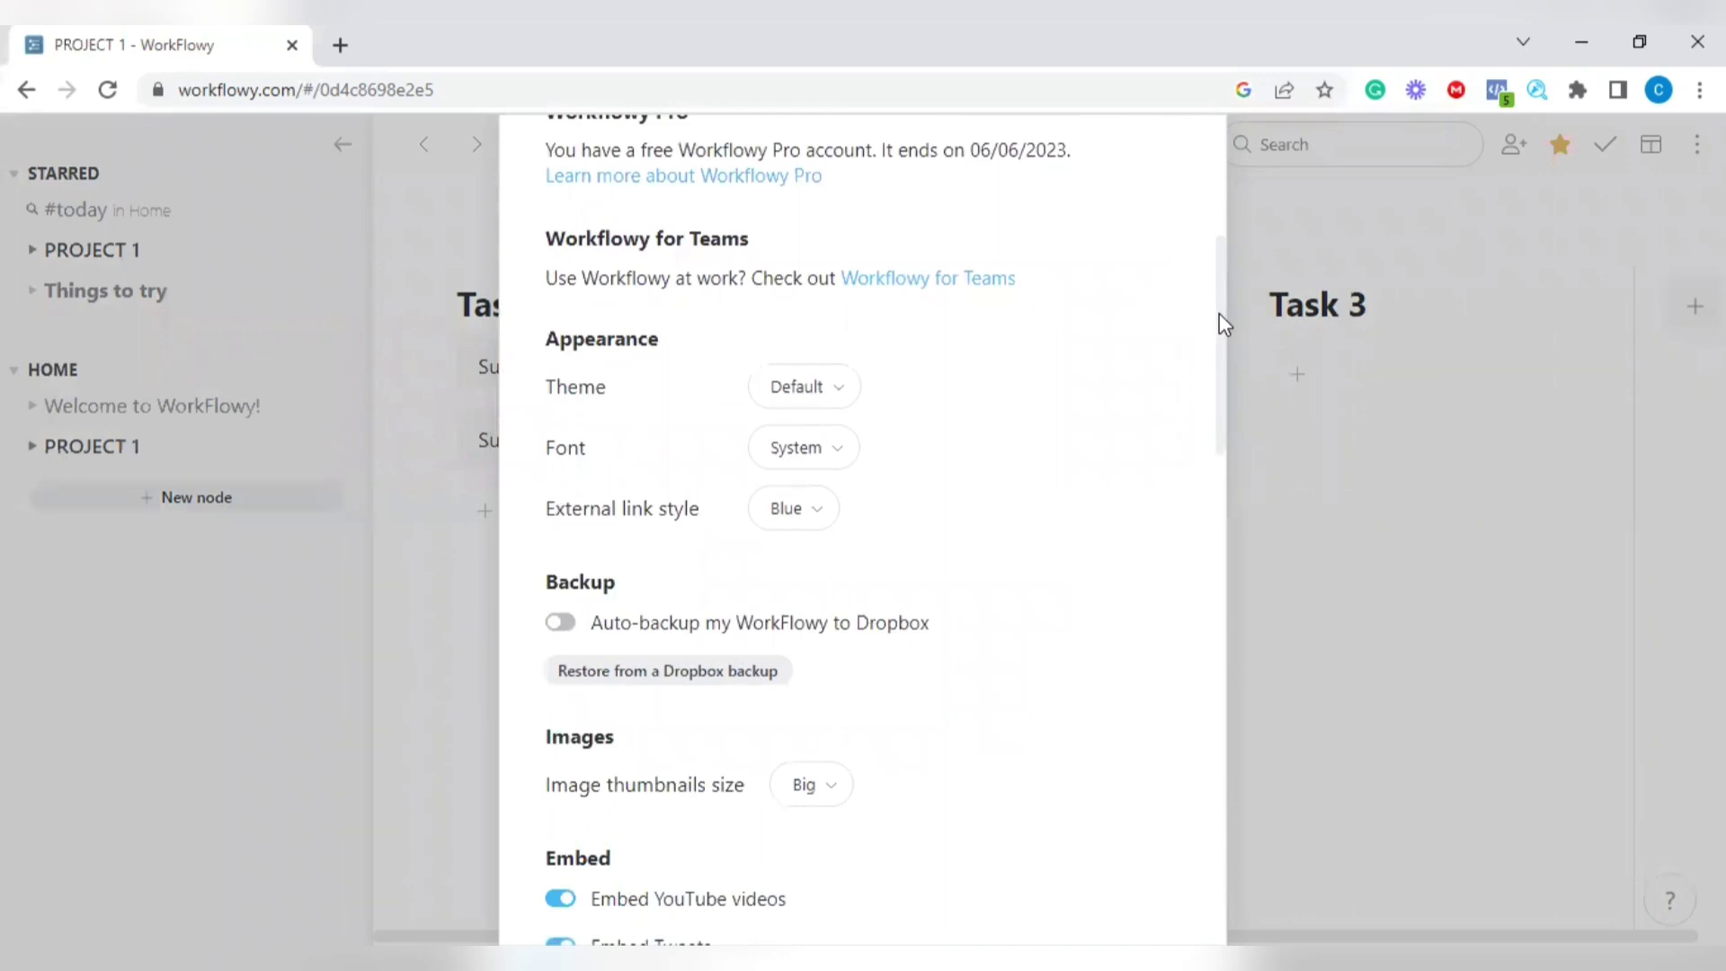
{"action": "left_click_drag", "start_coordinate": [1219, 320], "coordinate": [1198, 536]}
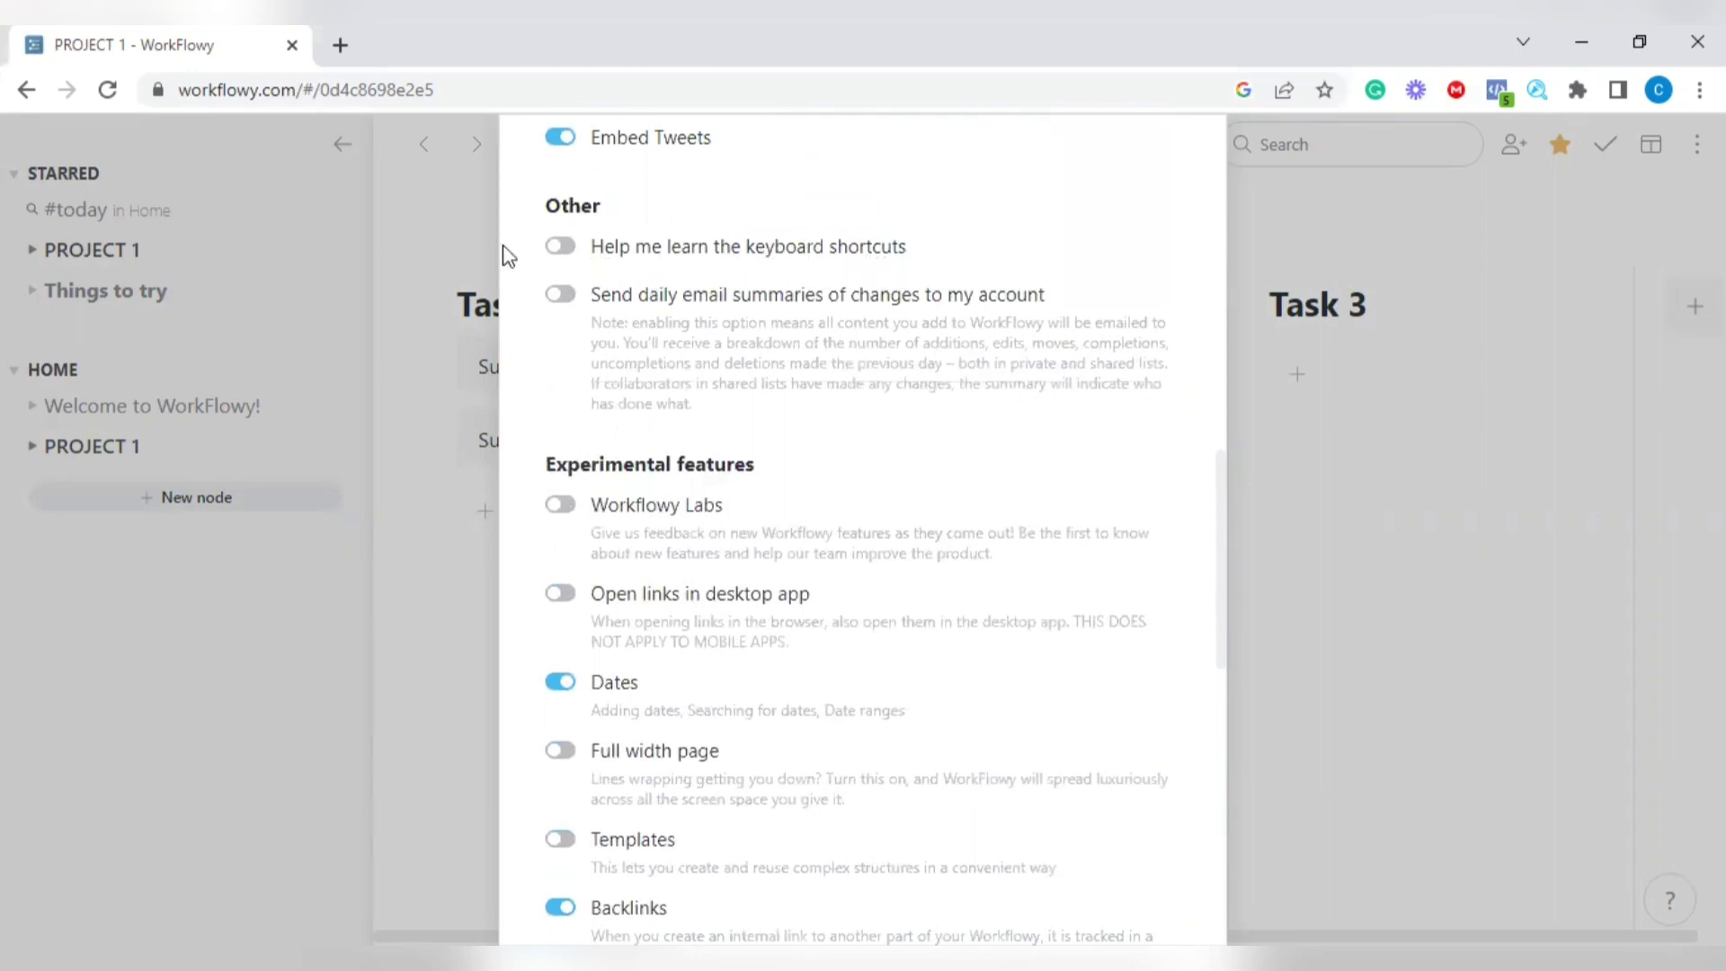
{"action": "left_click", "coordinate": [569, 247]}
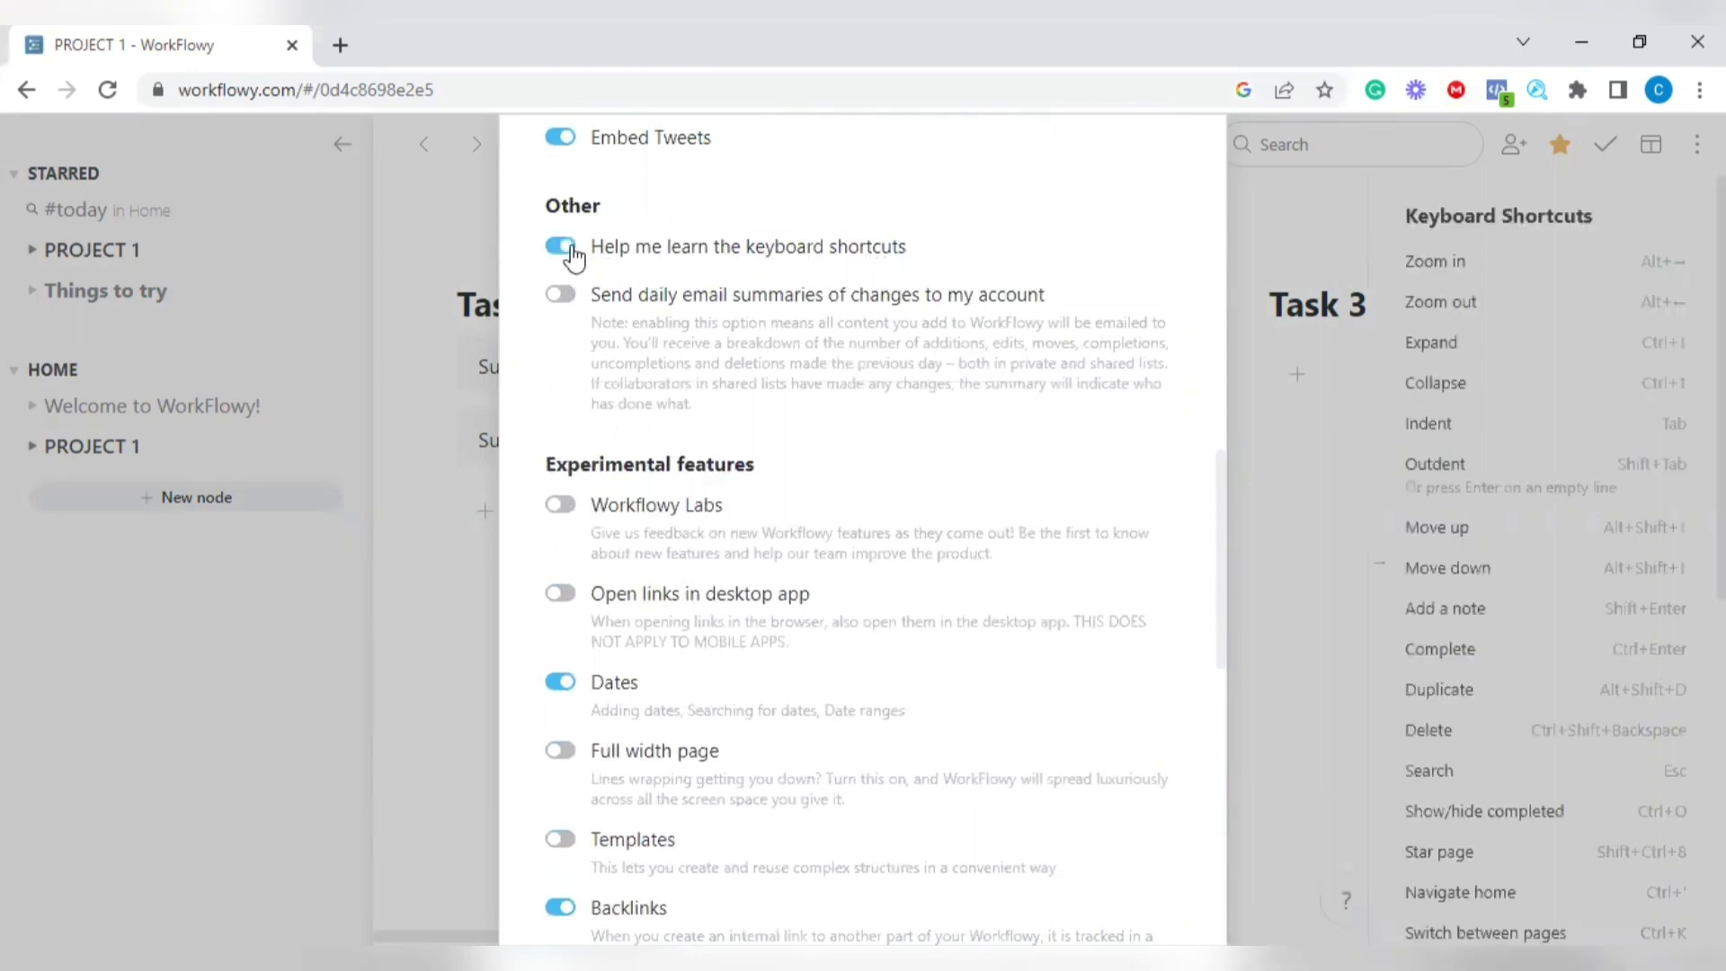
Step: Close Settings to reveal the Keyboard Shortcuts panel, then reopen the ⋮ page menu
{"action": "left_click", "coordinate": [1282, 462]}
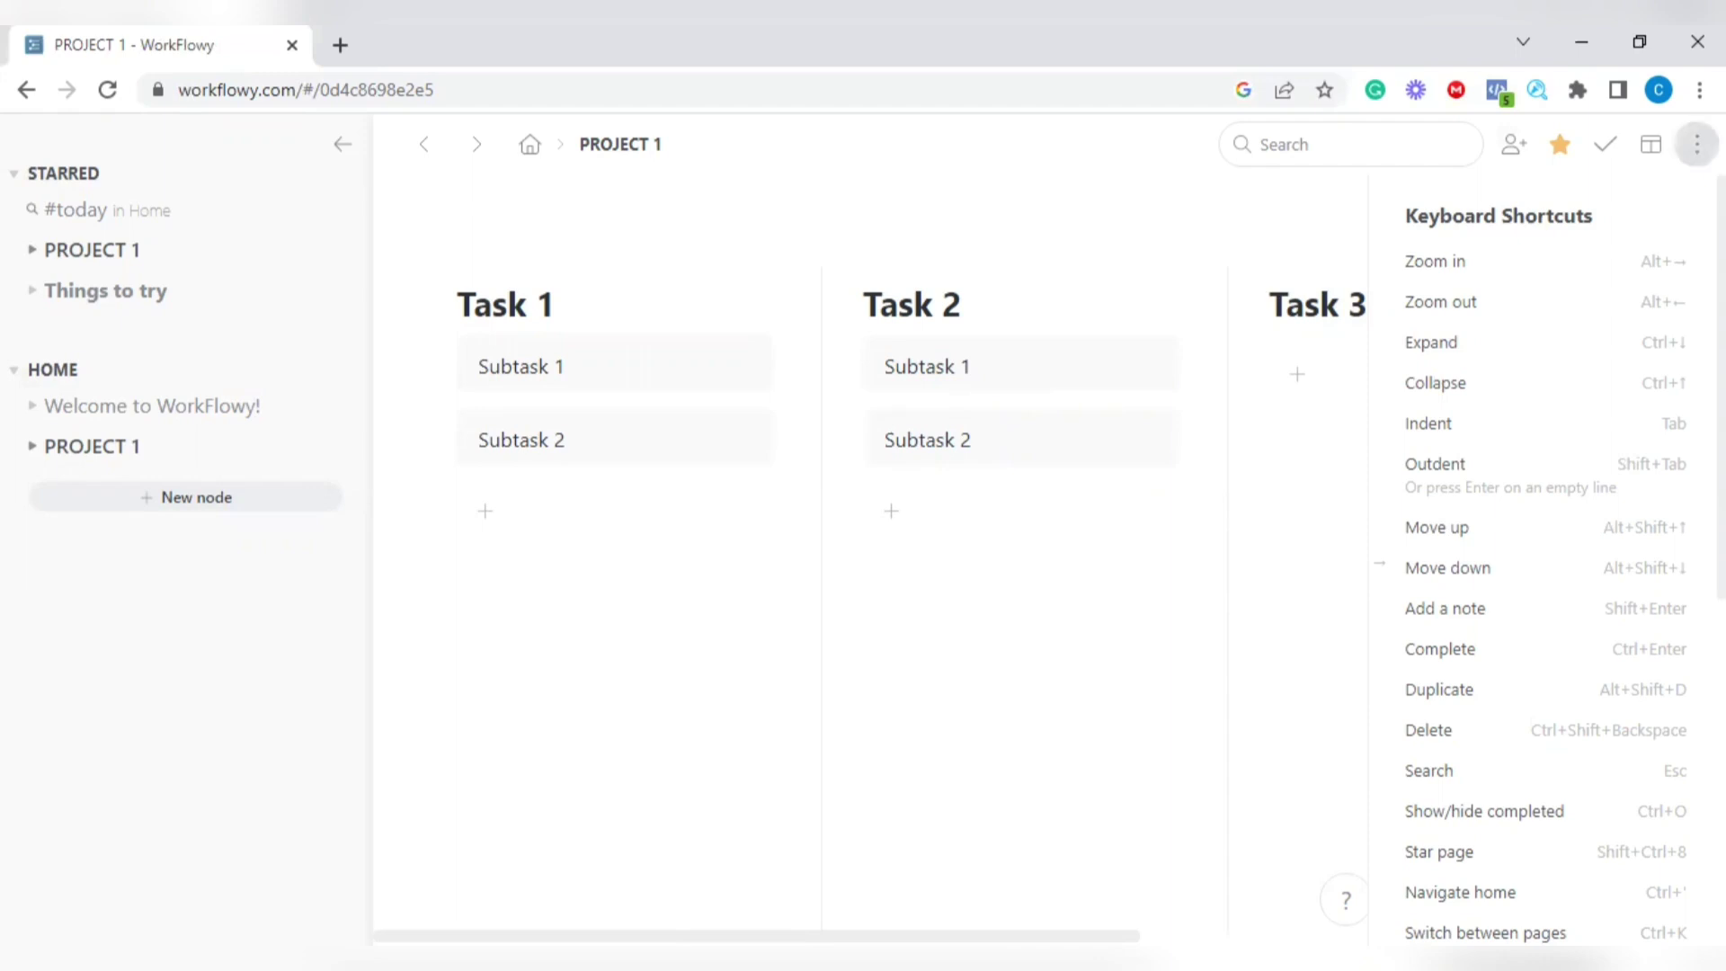
{"action": "left_click", "coordinate": [1698, 144]}
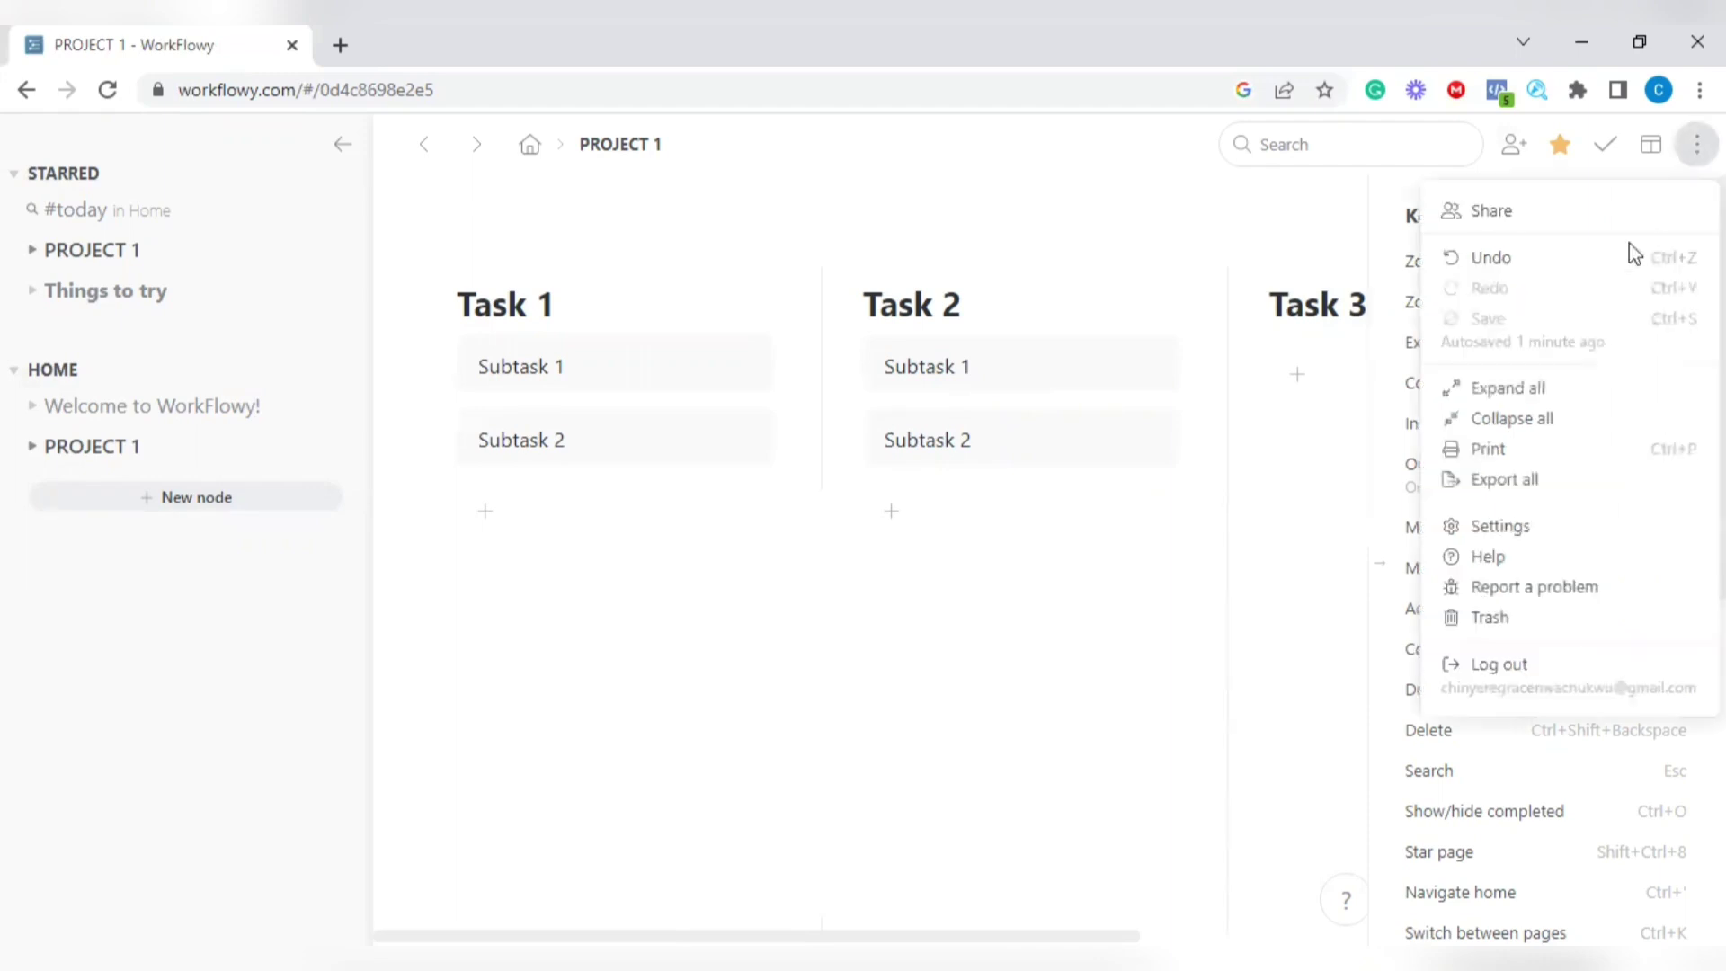
Step: Turn 'Help me learn the keyboard shortcuts' back off and close Settings
{"action": "left_click", "coordinate": [1518, 525]}
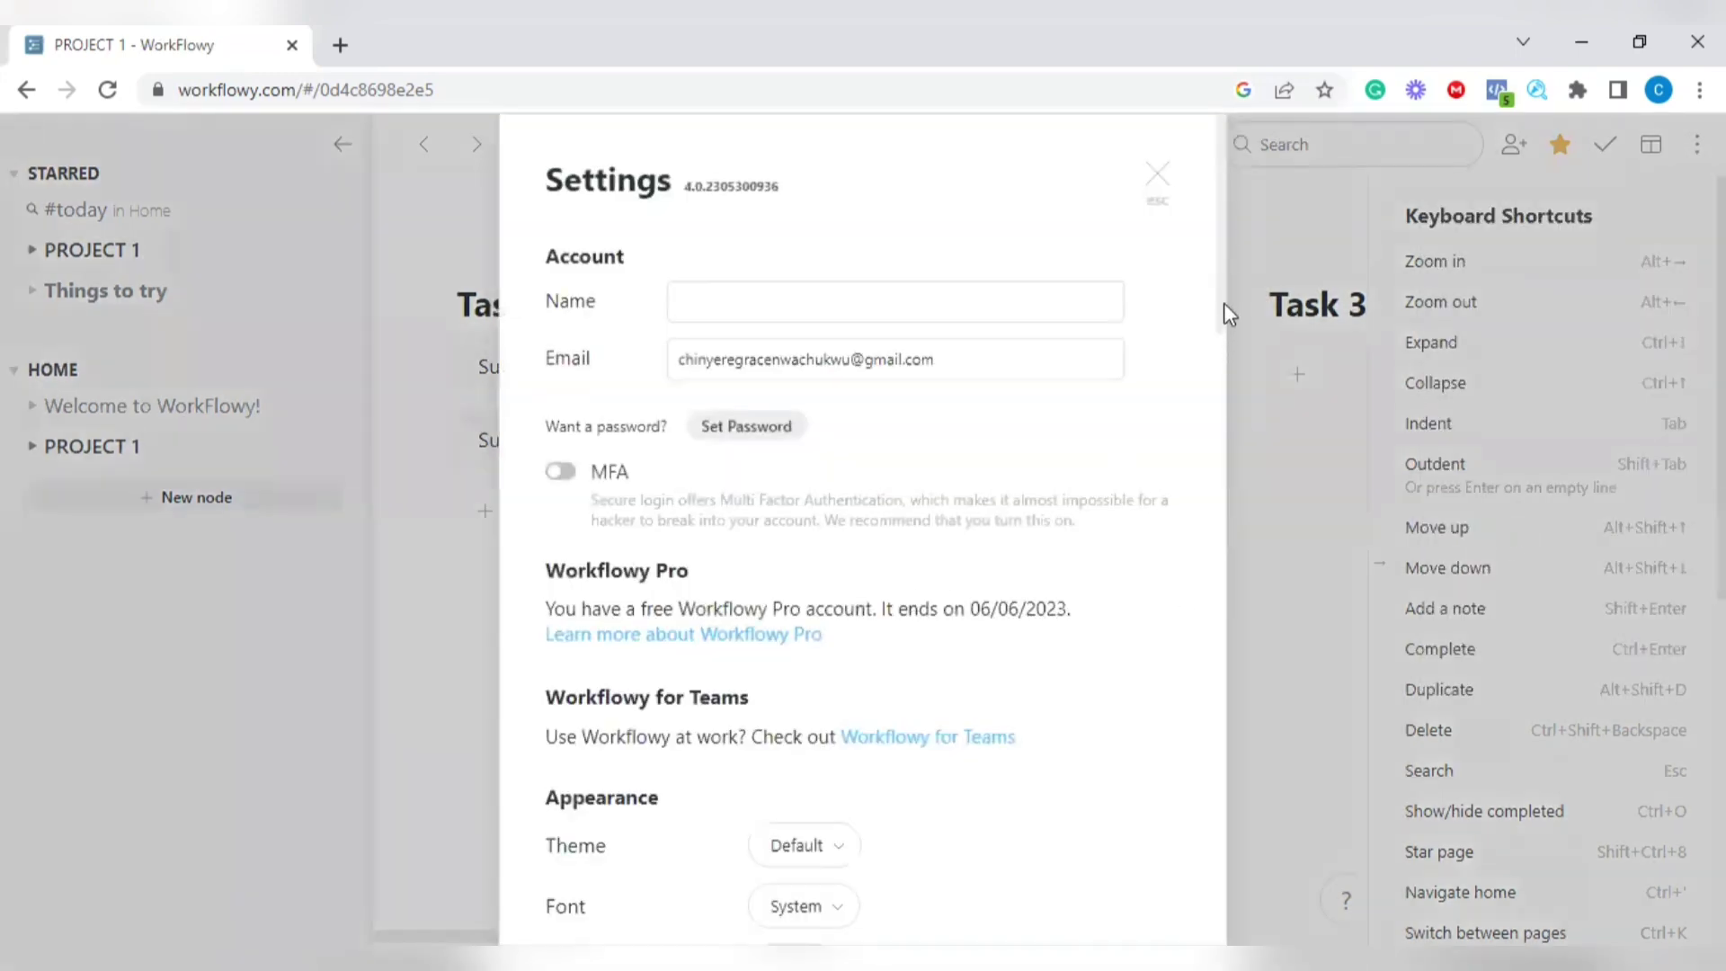
{"action": "left_click_drag", "start_coordinate": [1216, 304], "coordinate": [1226, 530]}
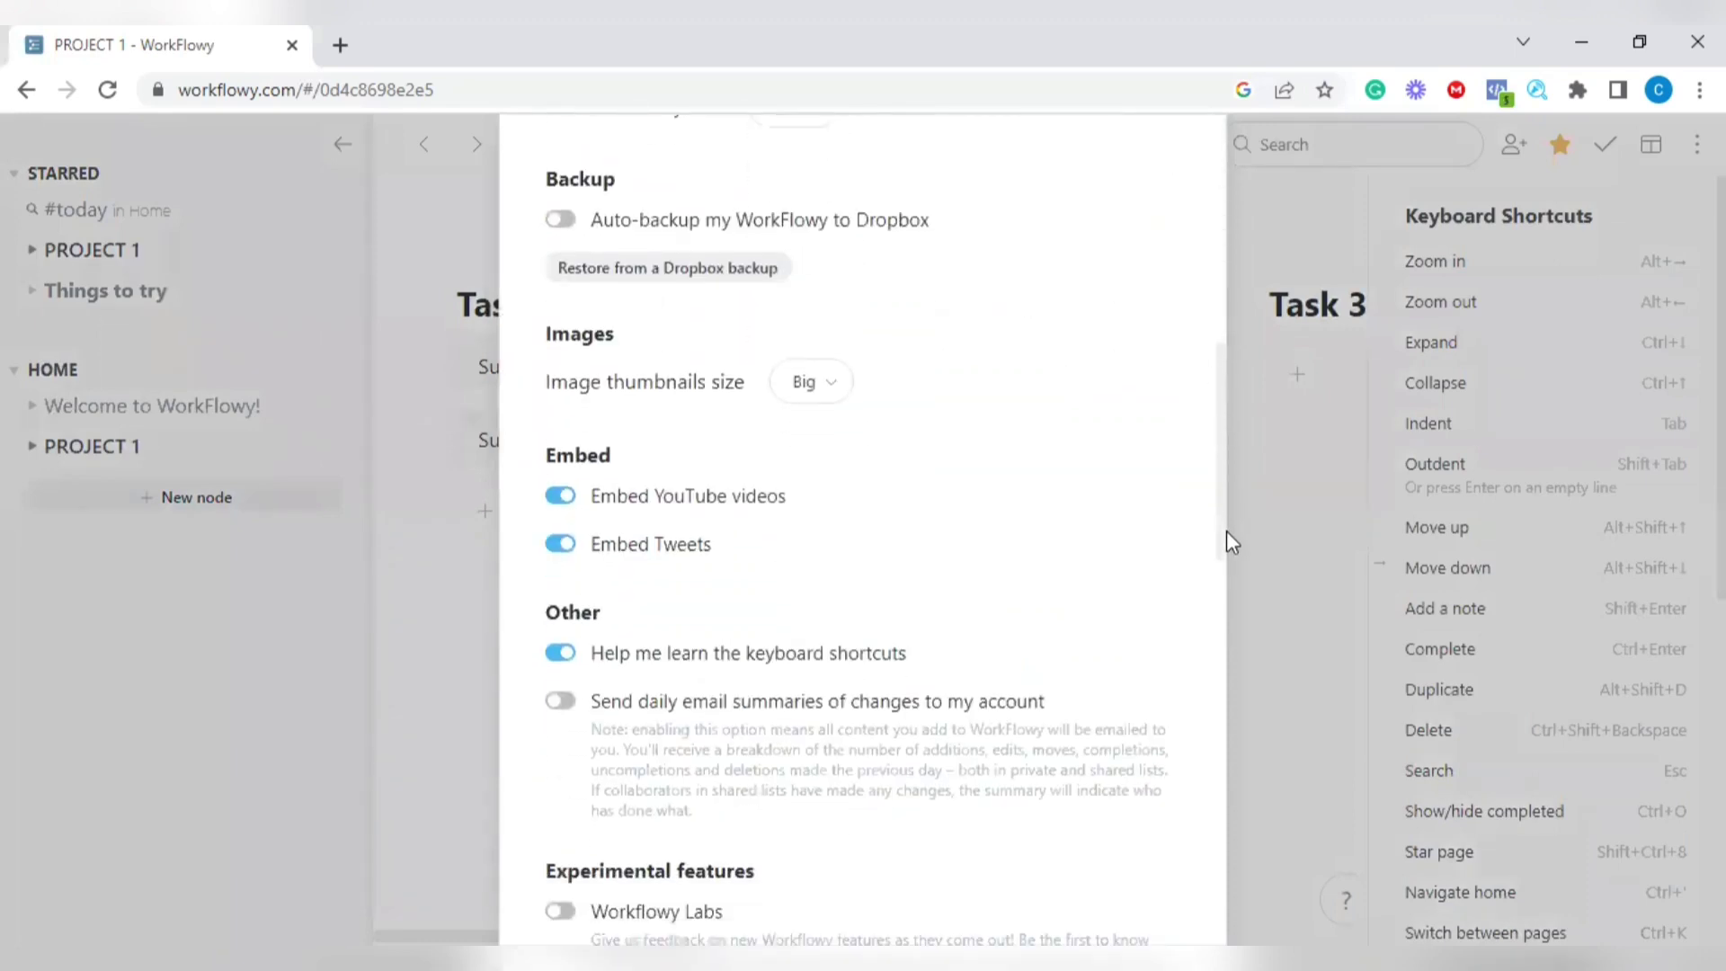
{"action": "left_click", "coordinate": [557, 663]}
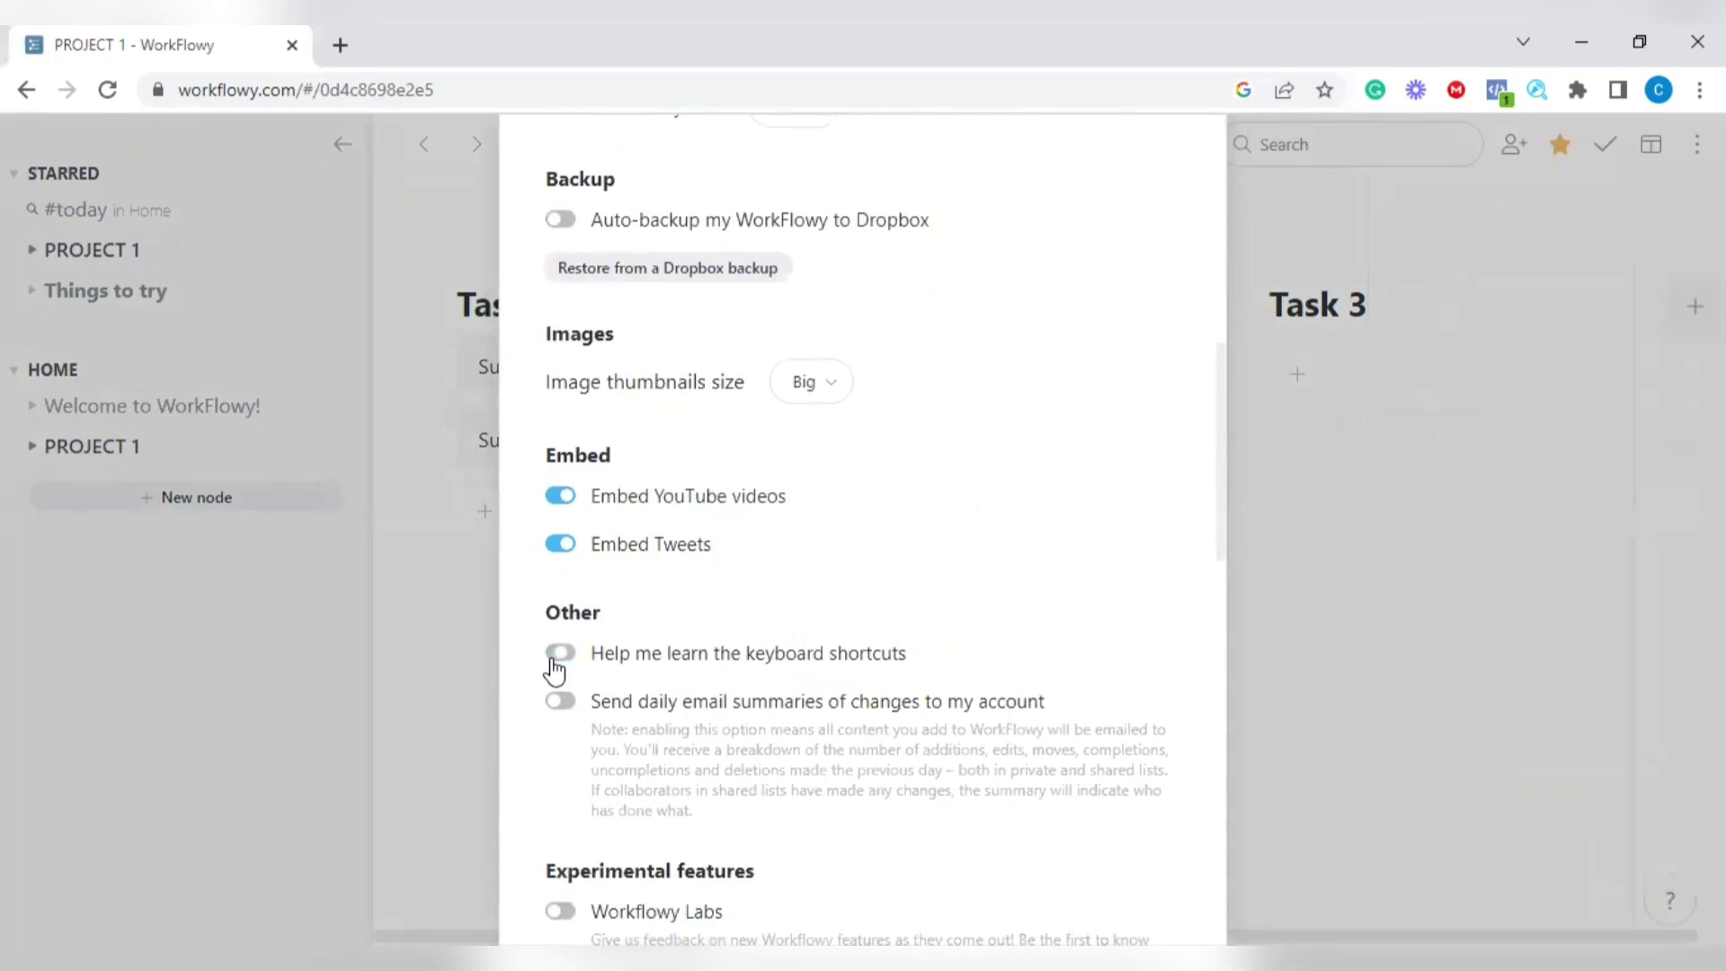
{"action": "left_click", "coordinate": [1343, 517]}
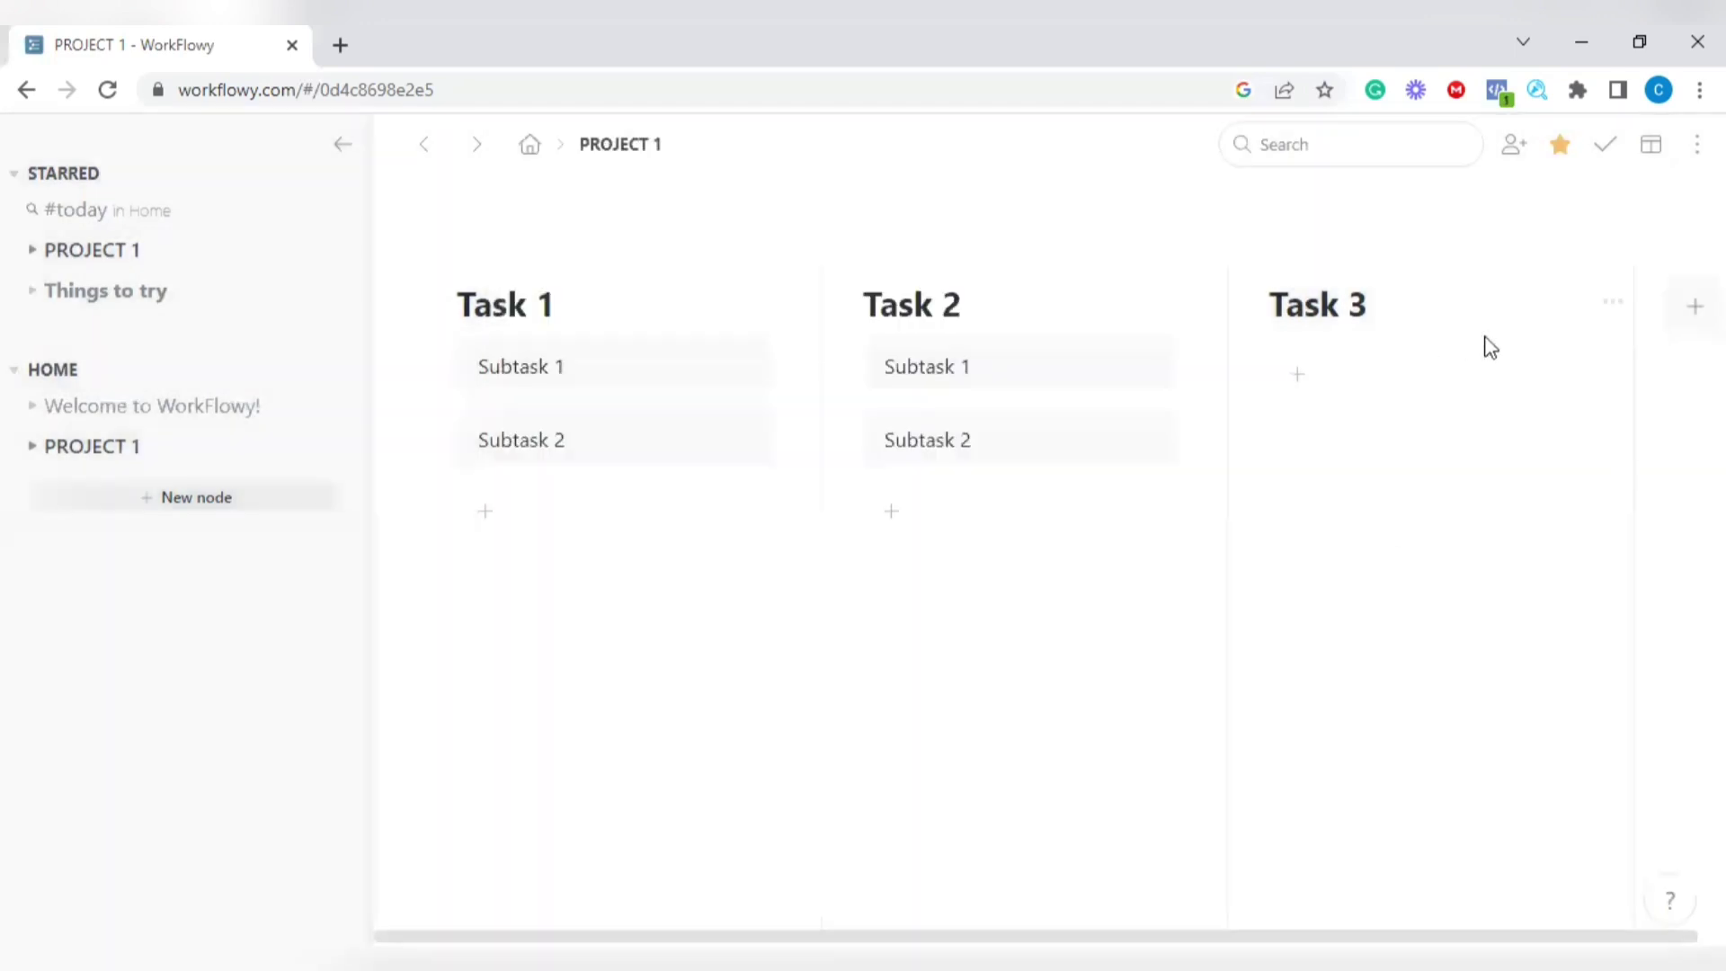
Step: Switch PROJECT 1 to the Bullets layout and create a new Untitled node under HOME
{"action": "left_click", "coordinate": [1652, 148]}
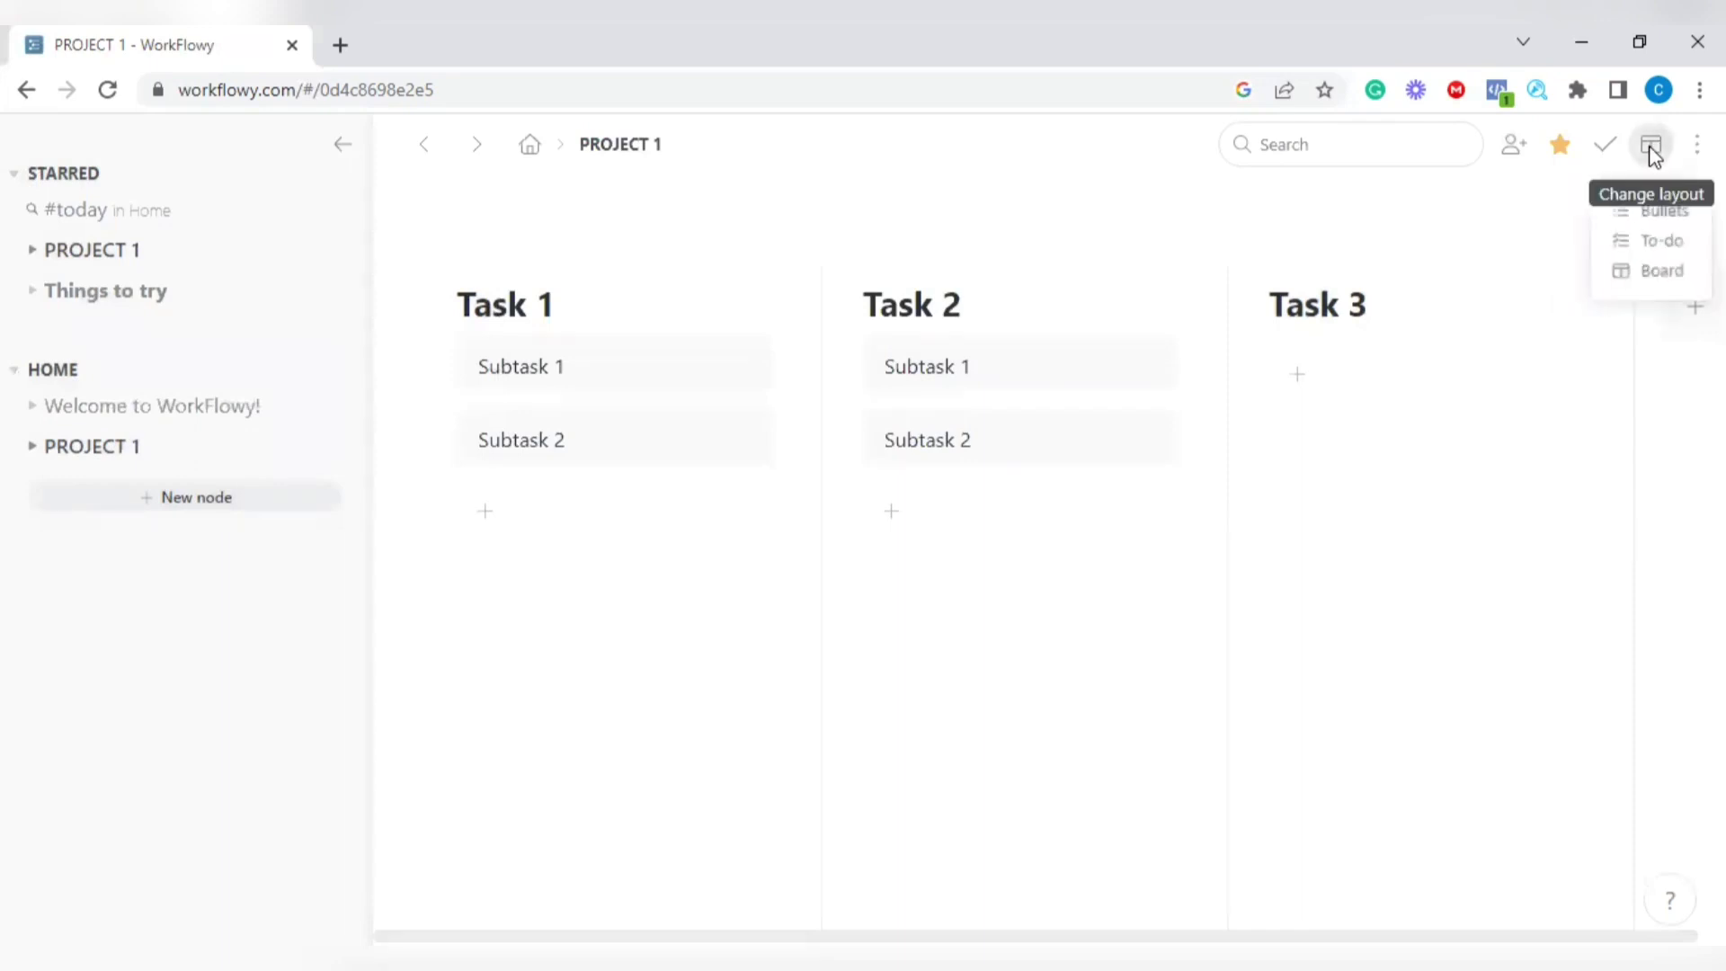
{"action": "left_click", "coordinate": [1650, 212]}
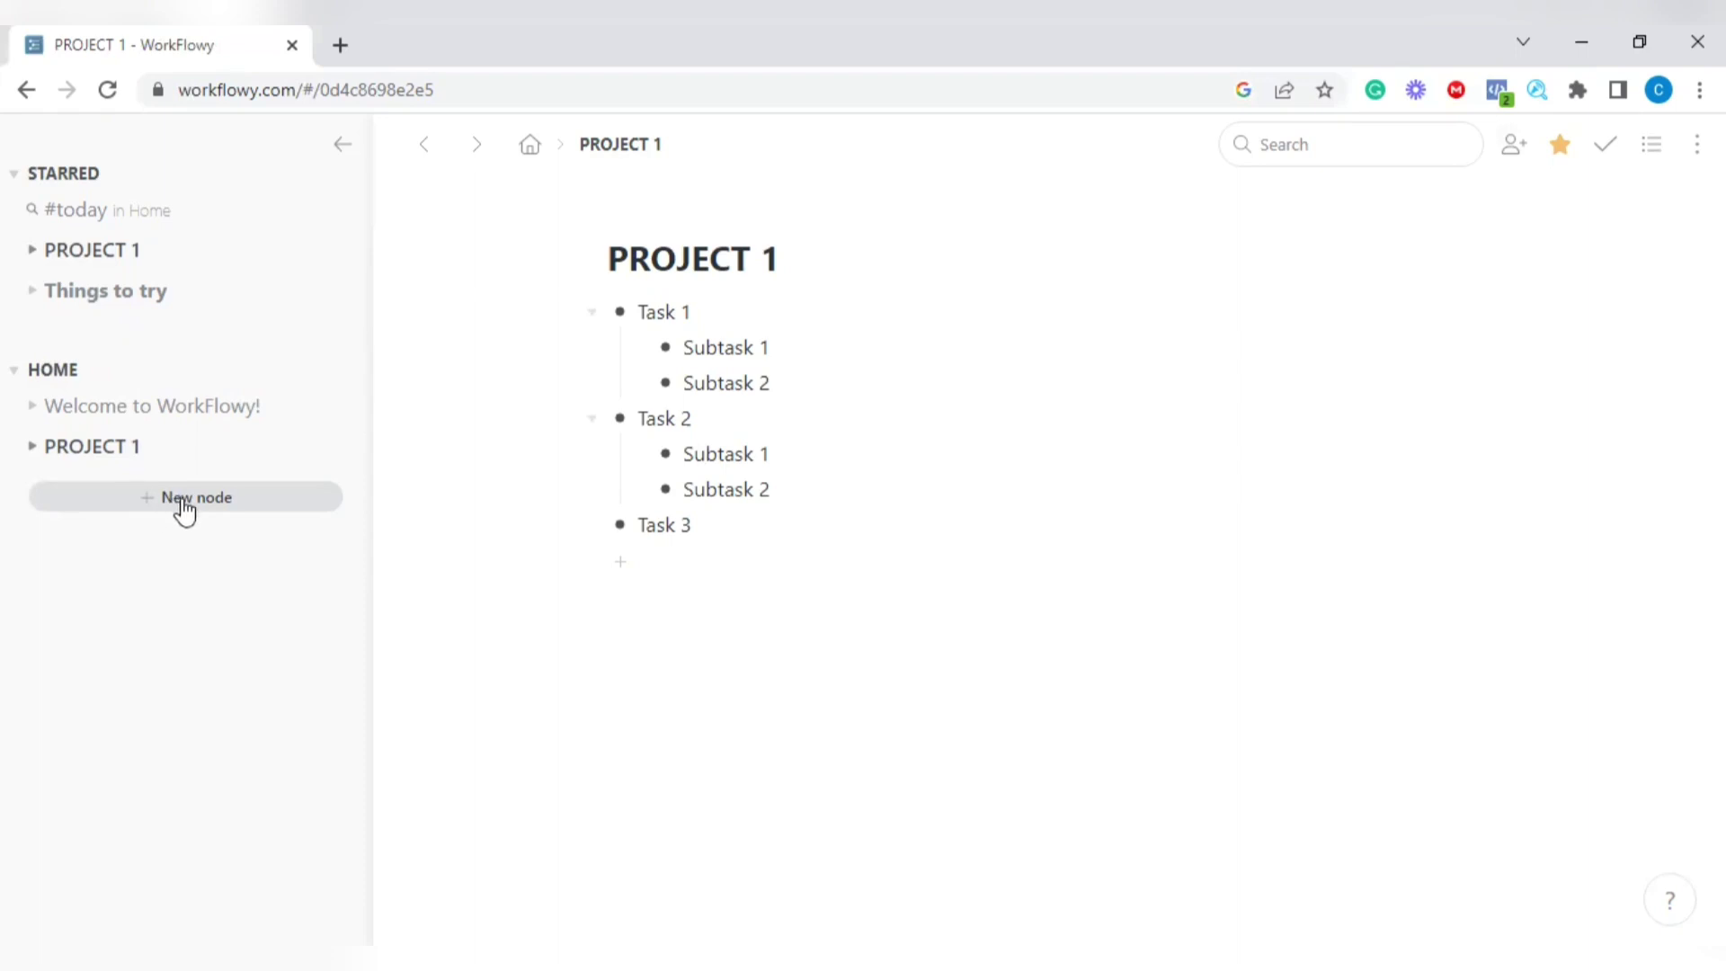
{"action": "left_click", "coordinate": [179, 501]}
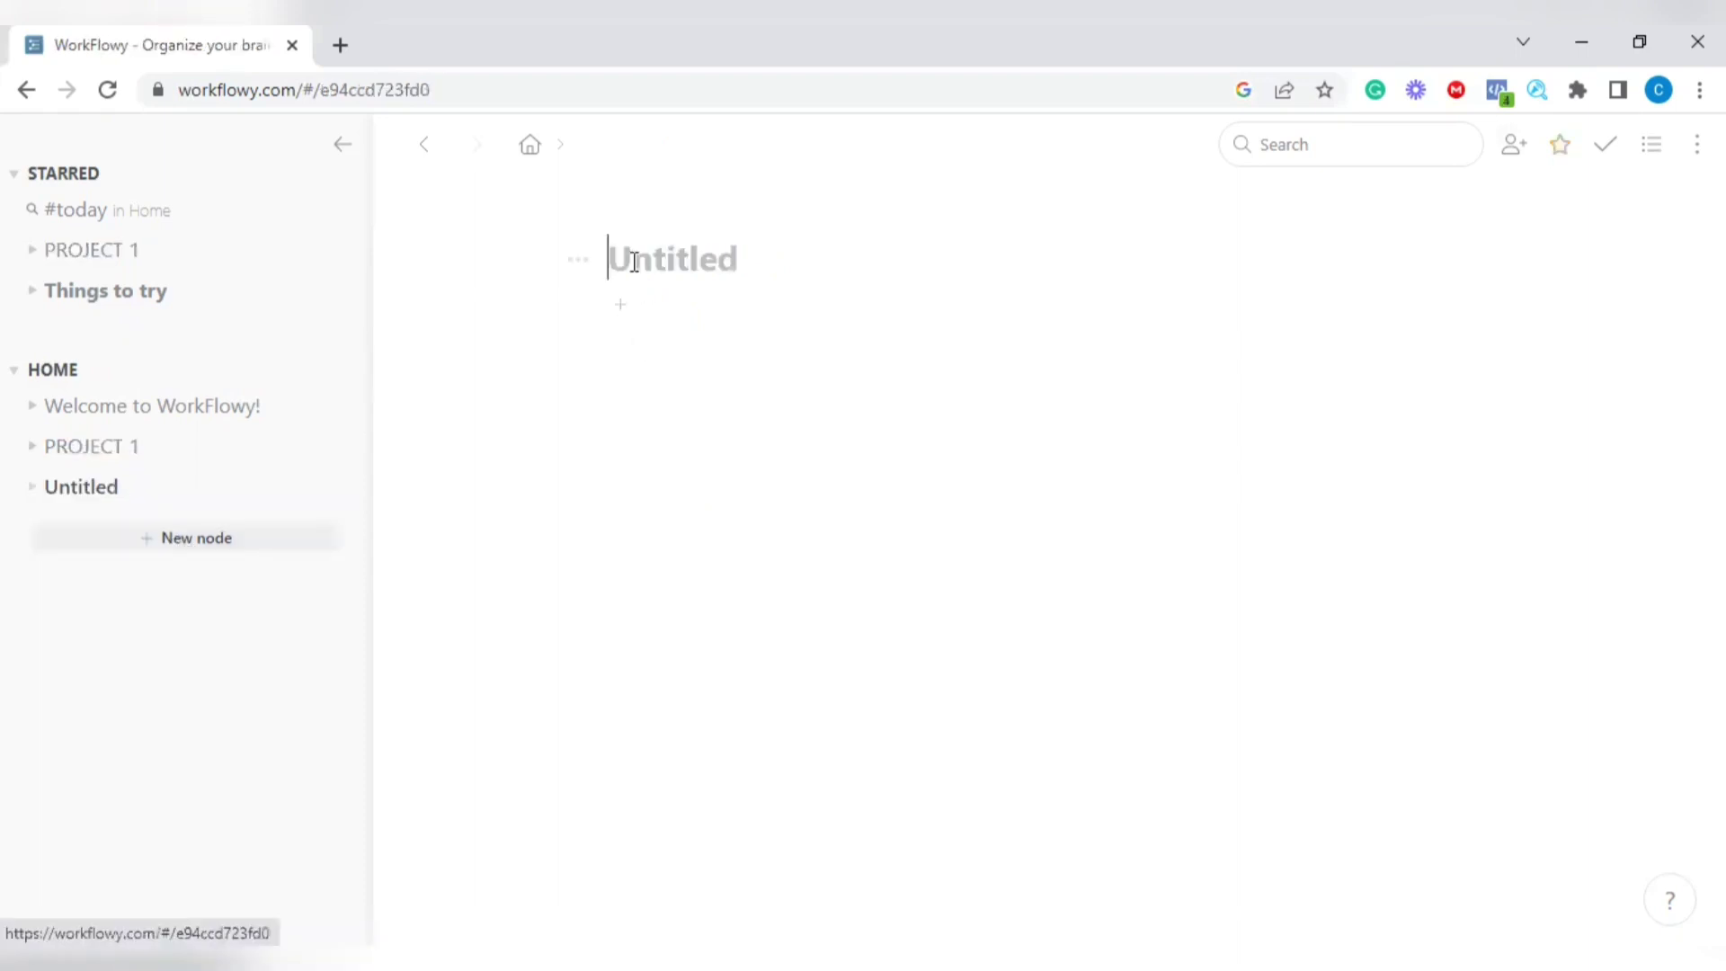